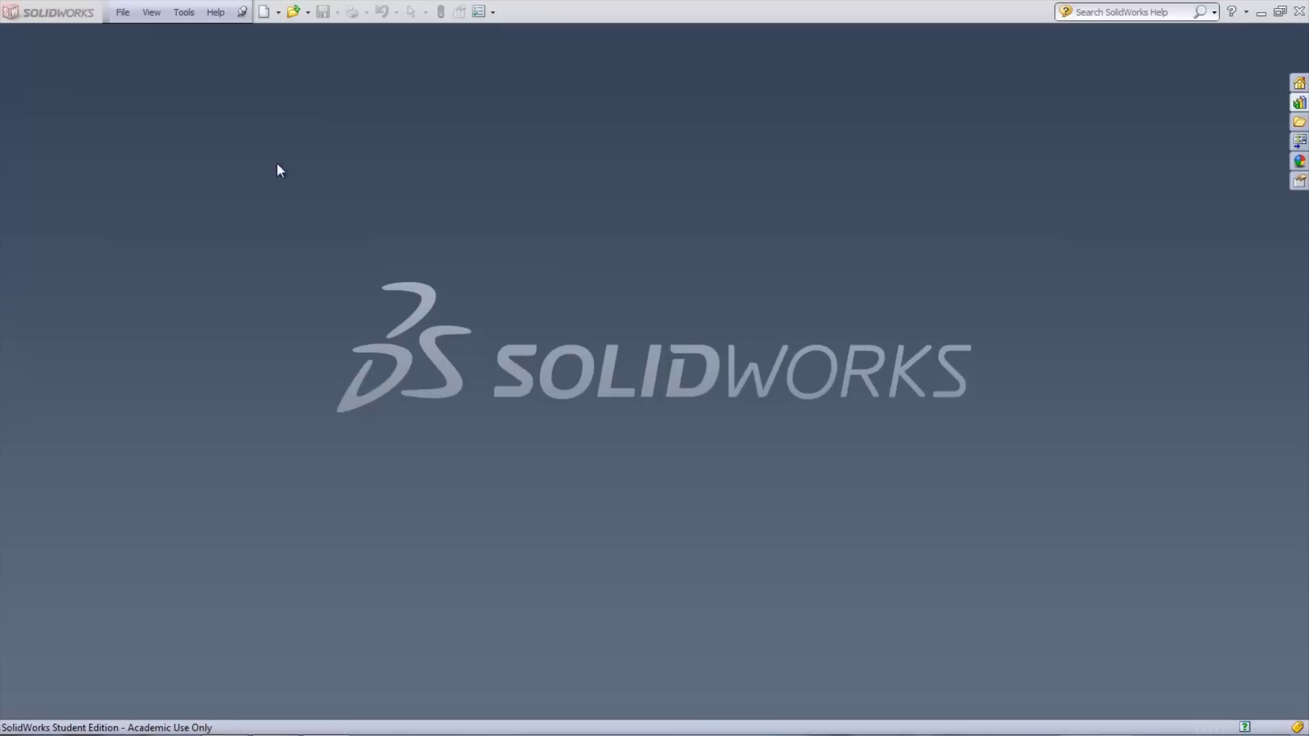
Show the File menu's list of recently opened documents
{"action": "left_click", "coordinate": [127, 19]}
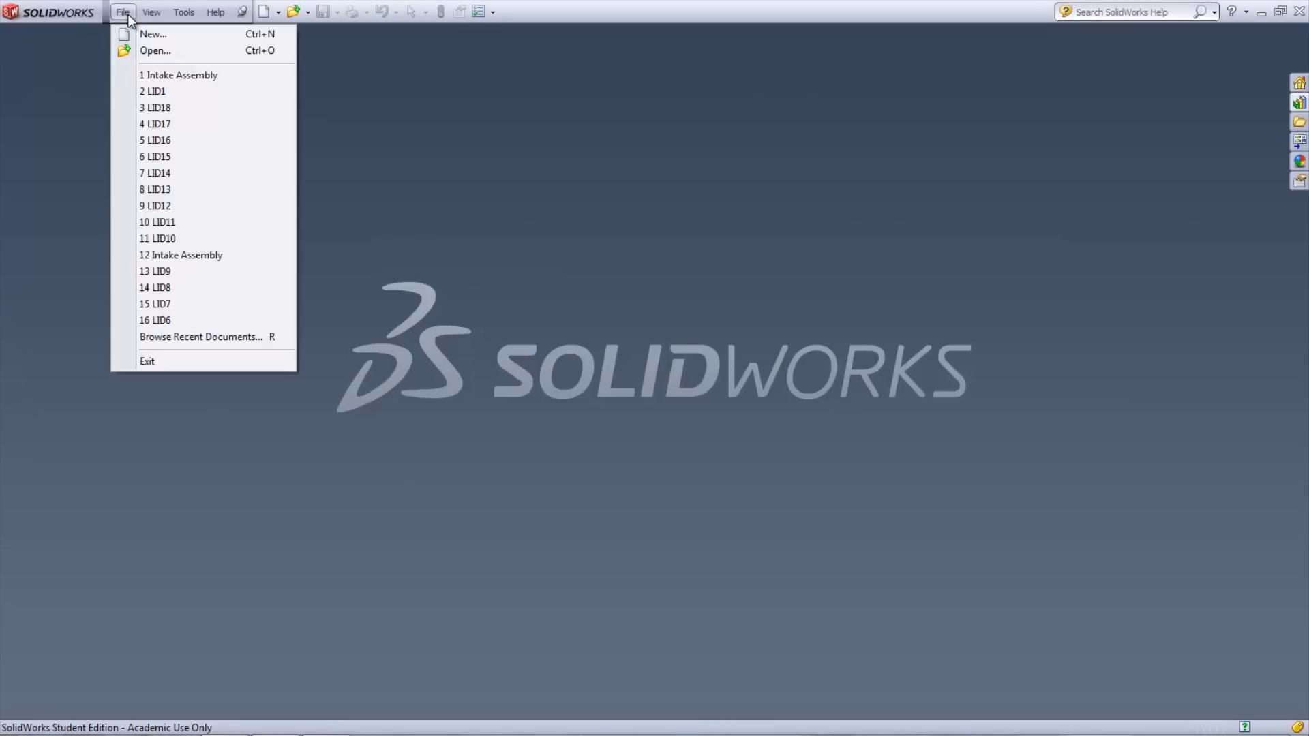
Reopen Intake Assembly and enable the SolidWorks Flow Simulation 2012 add-in
{"action": "left_click", "coordinate": [153, 81]}
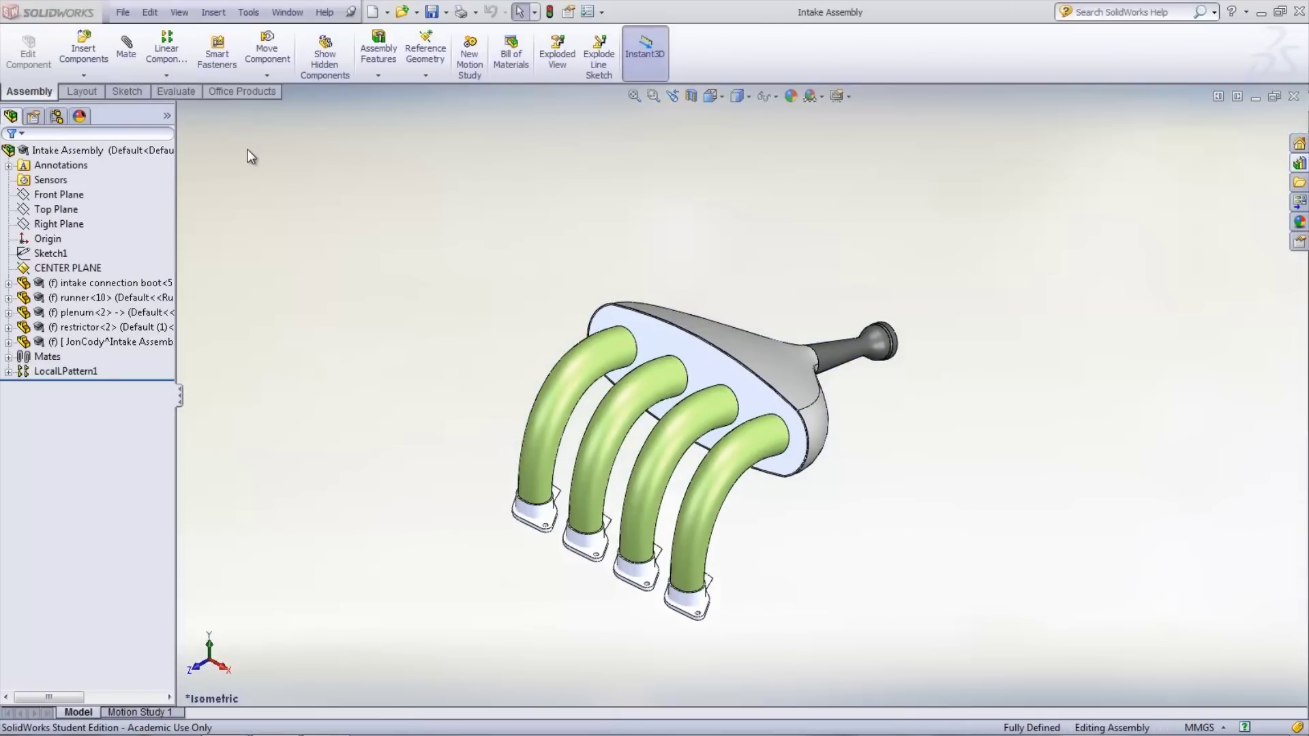
{"action": "left_click", "coordinate": [246, 15]}
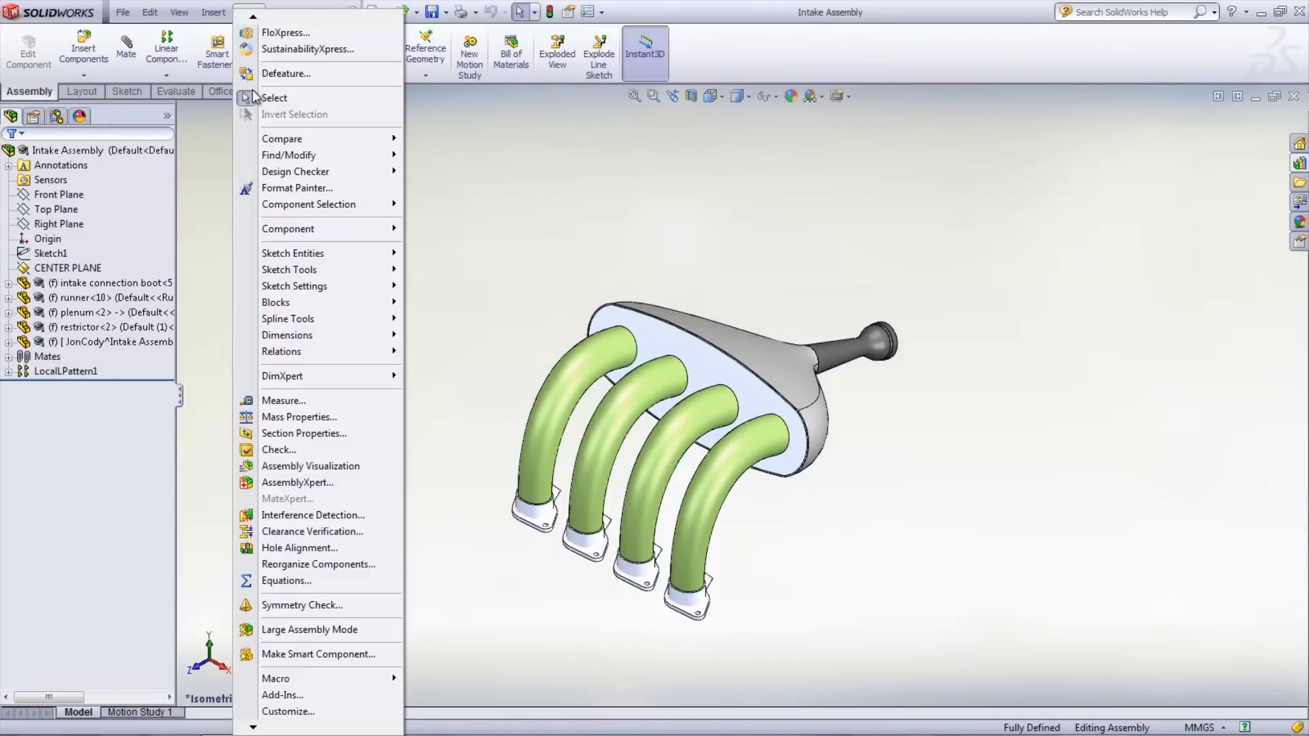
{"action": "left_click", "coordinate": [320, 694]}
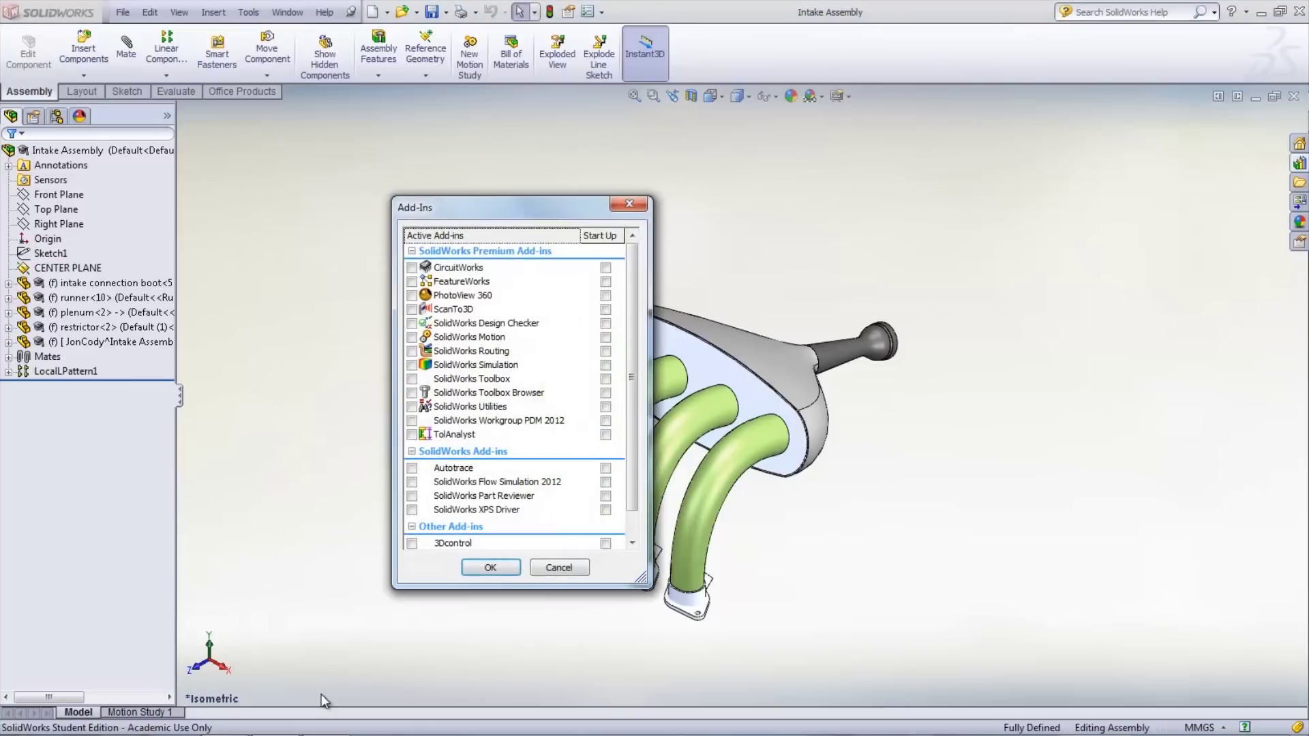
{"action": "left_click", "coordinate": [412, 482]}
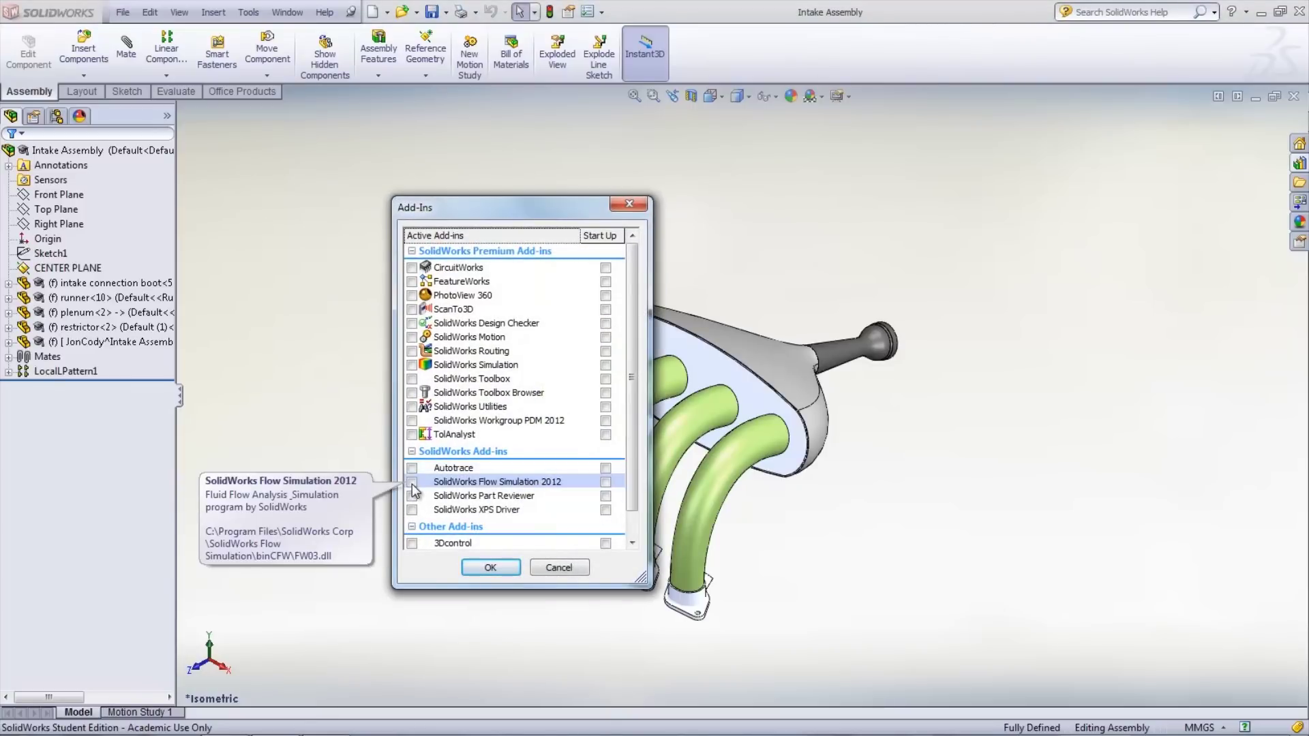
{"action": "left_click", "coordinate": [481, 567]}
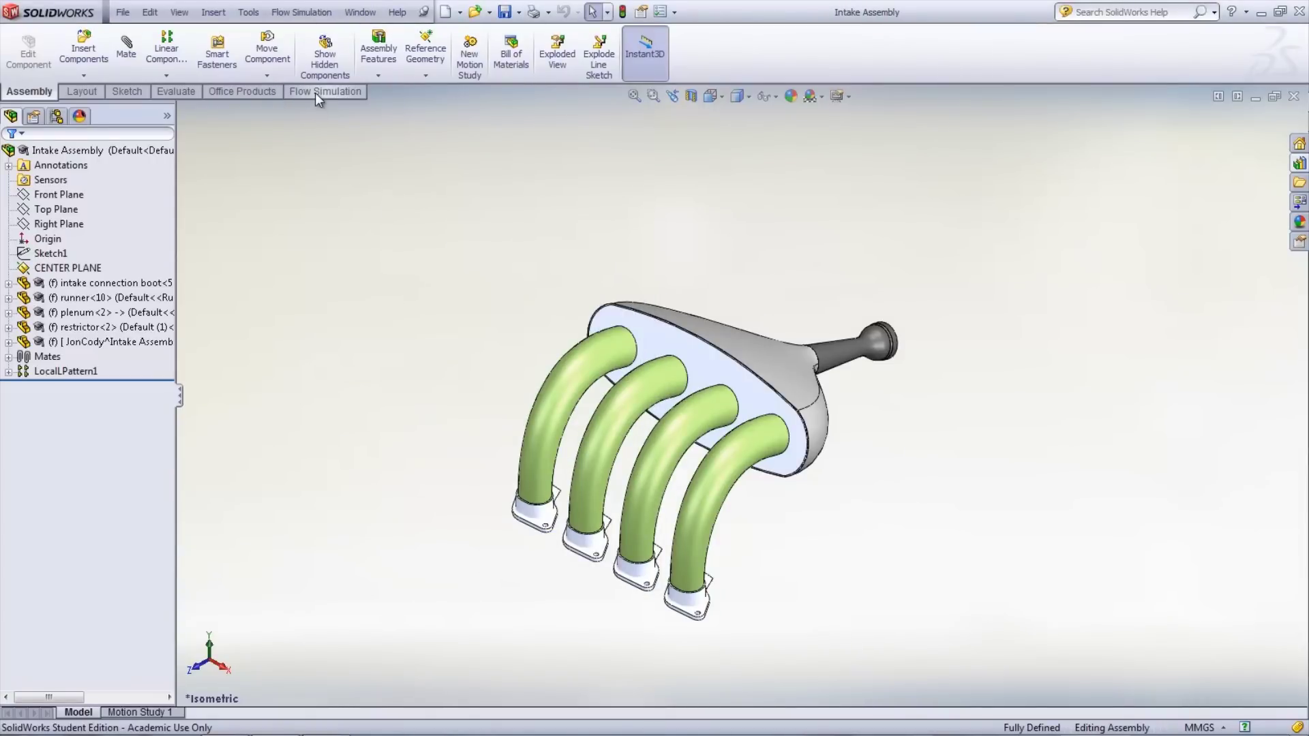
{"action": "left_click", "coordinate": [315, 92]}
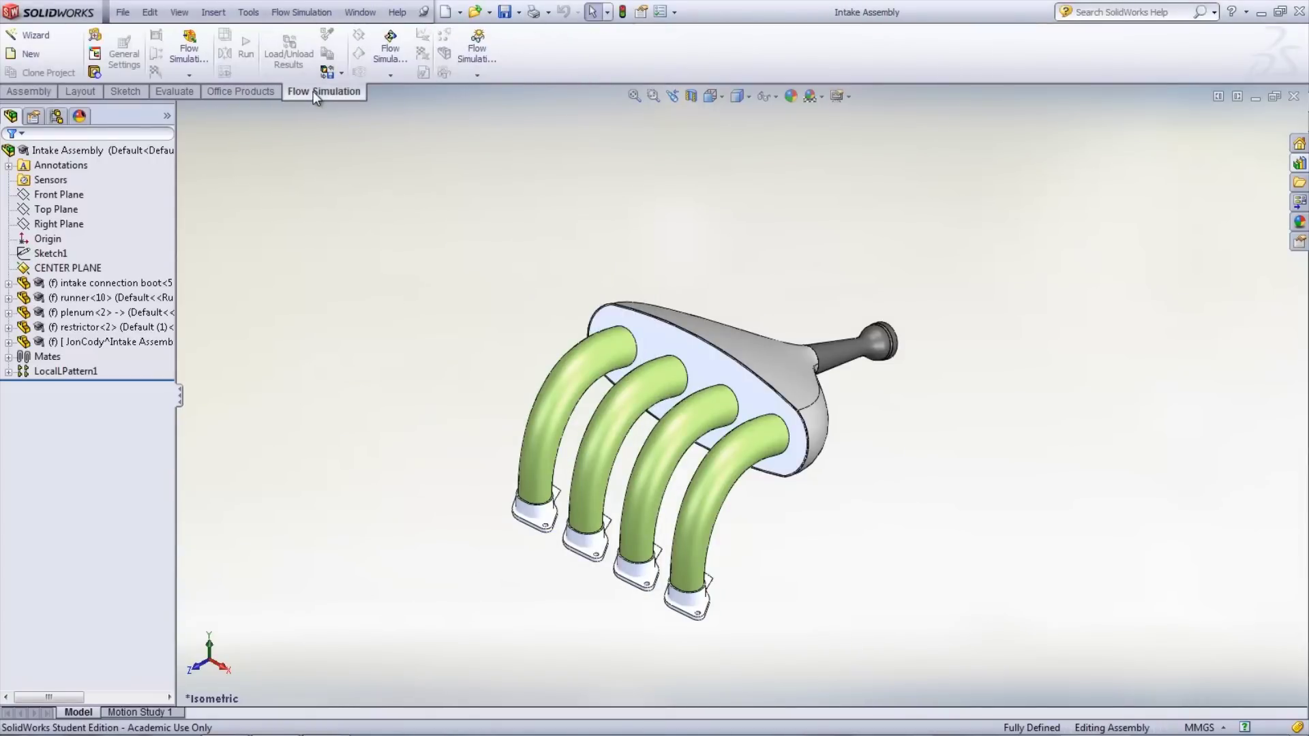
Start Create Lids and select the runner 15, 14, 11 and 10 flange faces
{"action": "left_click", "coordinate": [97, 81]}
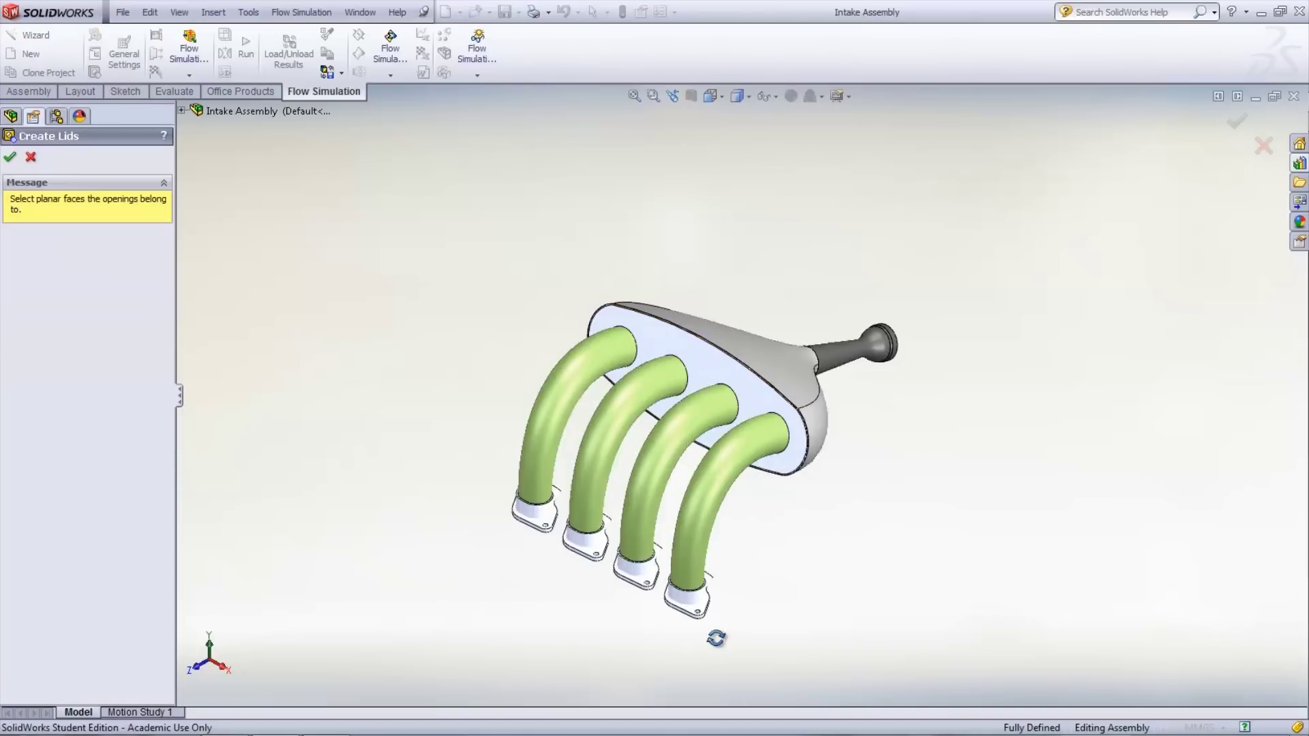
{"action": "middle_click_drag", "start_coordinate": [710, 628], "coordinate": [549, 390]}
{"action": "scroll", "coordinate": [550, 390], "scroll_direction": "down", "scroll_amount": 10}
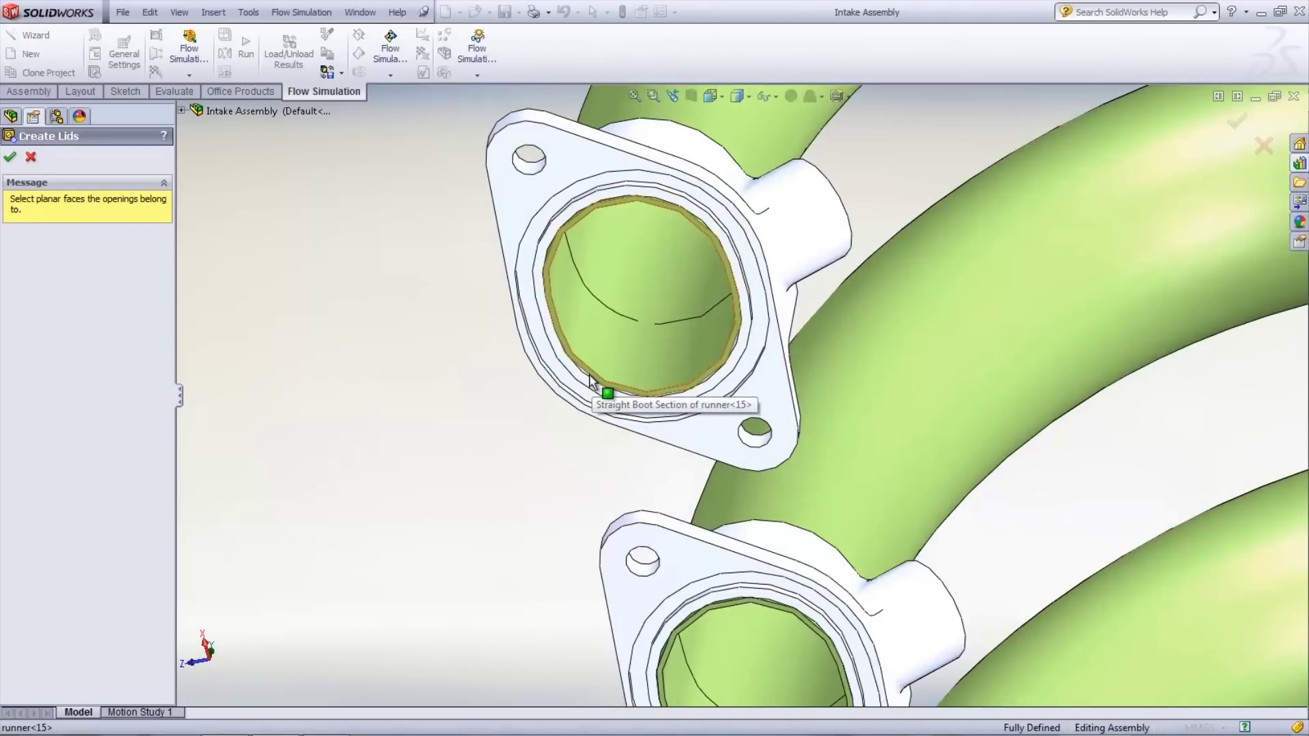
{"action": "left_click", "coordinate": [589, 373]}
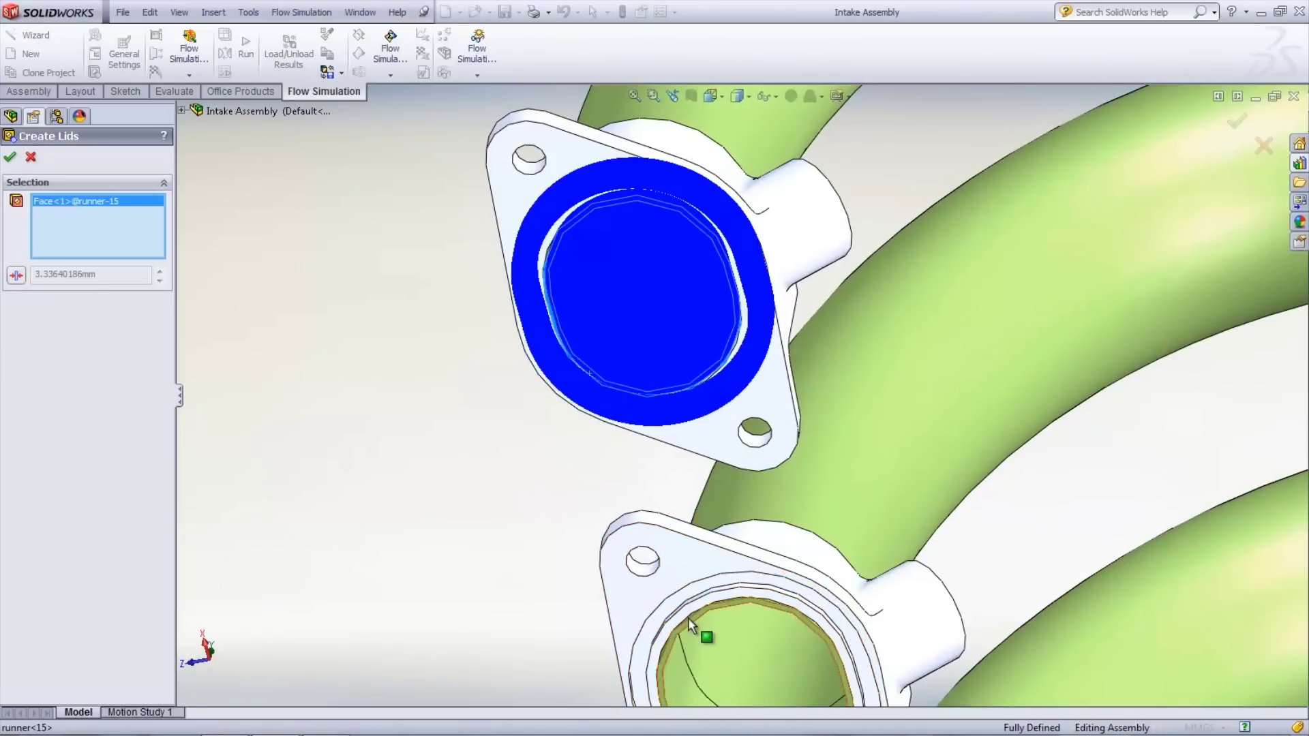
{"action": "left_click", "coordinate": [689, 600]}
{"action": "middle_click_drag", "start_coordinate": [689, 601], "coordinate": [485, 415], "text": "ctrl"}
{"action": "left_click", "coordinate": [486, 415]}
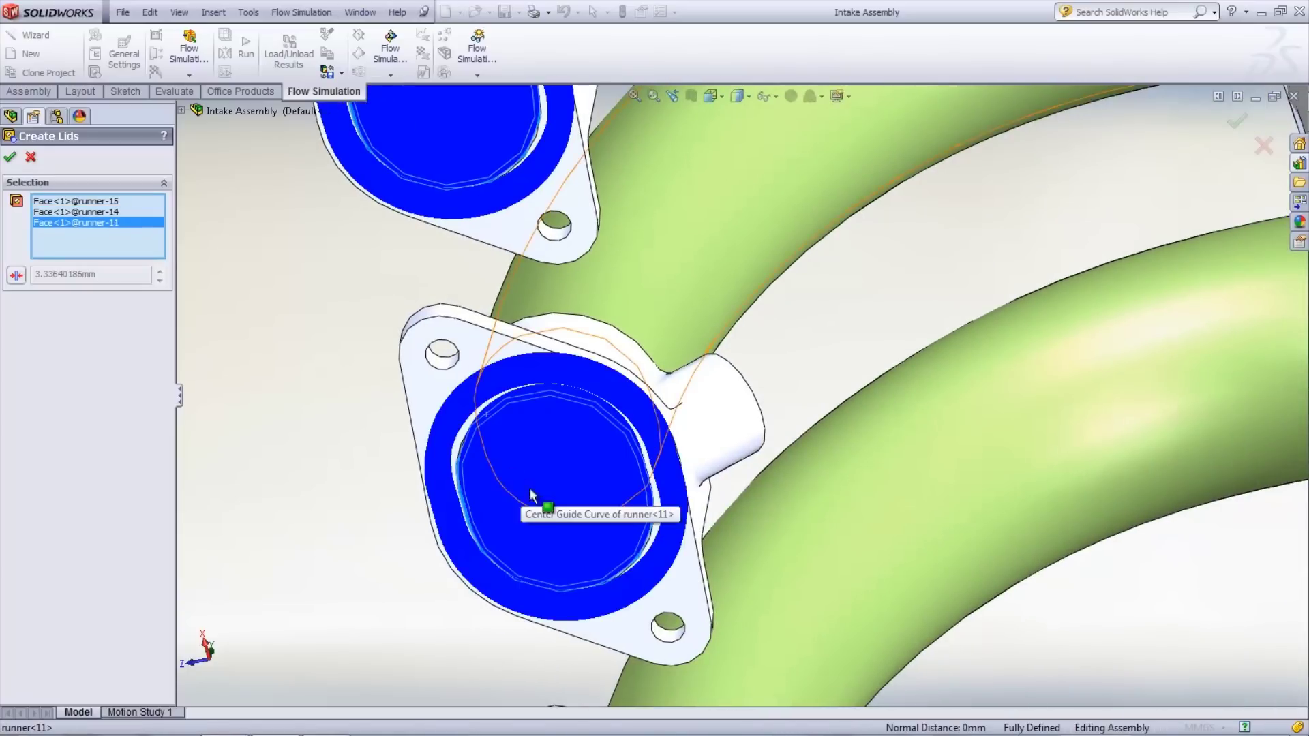
{"action": "middle_click_drag", "start_coordinate": [526, 491], "coordinate": [539, 364], "text": "ctrl"}
{"action": "left_click", "coordinate": [538, 364]}
Add the restrictor inlet face and set the lid thickness to 1 mm
{"action": "scroll", "coordinate": [964, 351], "scroll_direction": "up", "scroll_amount": 5}
{"action": "middle_click_drag", "start_coordinate": [965, 350], "coordinate": [833, 239]}
{"action": "scroll", "coordinate": [967, 288], "scroll_direction": "up", "scroll_amount": 3}
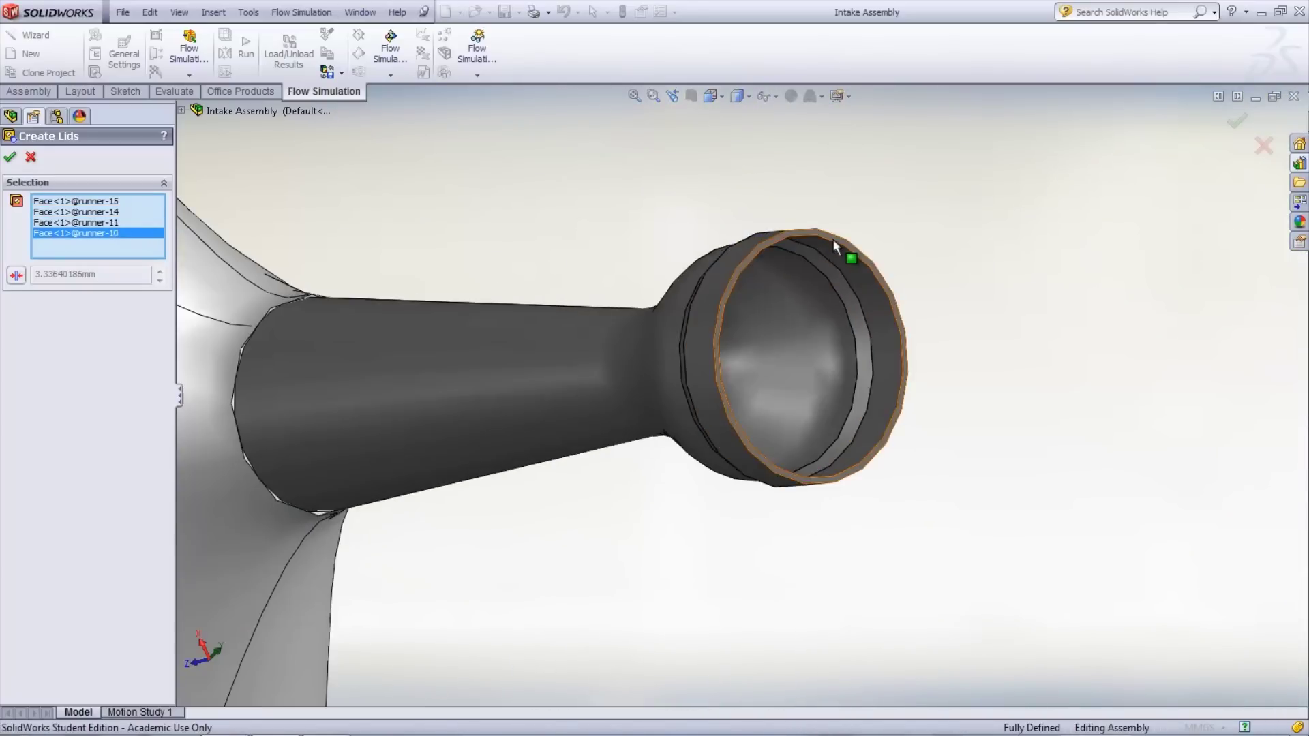
{"action": "left_click", "coordinate": [833, 239]}
{"action": "type", "text": "1"}
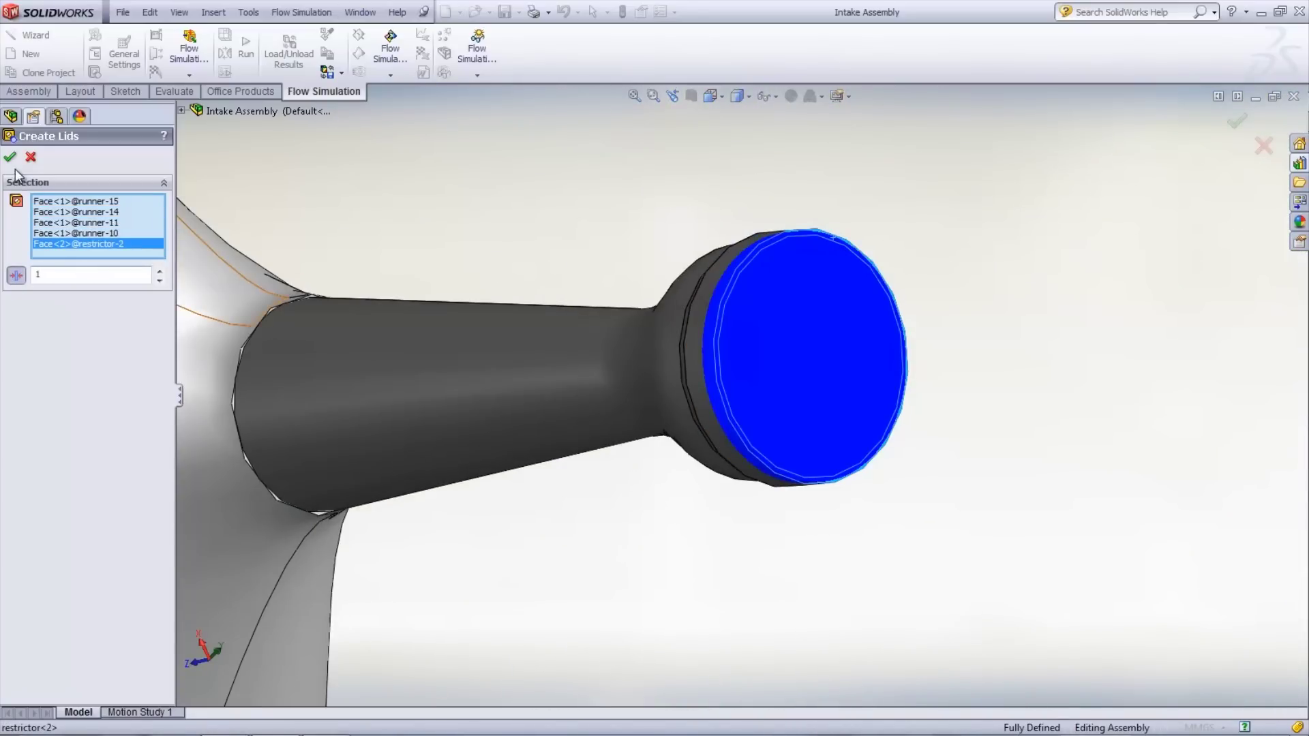
Confirm the lids and run Check Geometry with cavities without flow conditions excluded
{"action": "key", "text": "Return"}
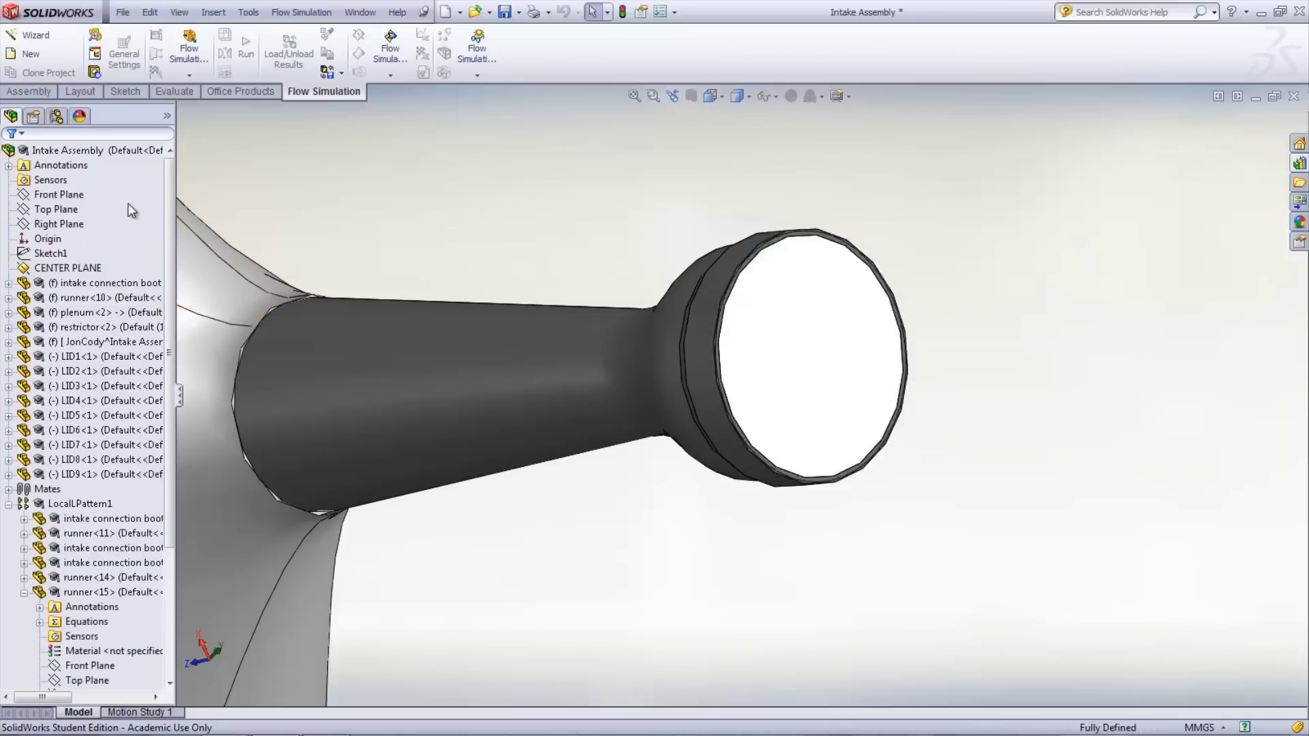
{"action": "key", "text": "ctrl+7"}
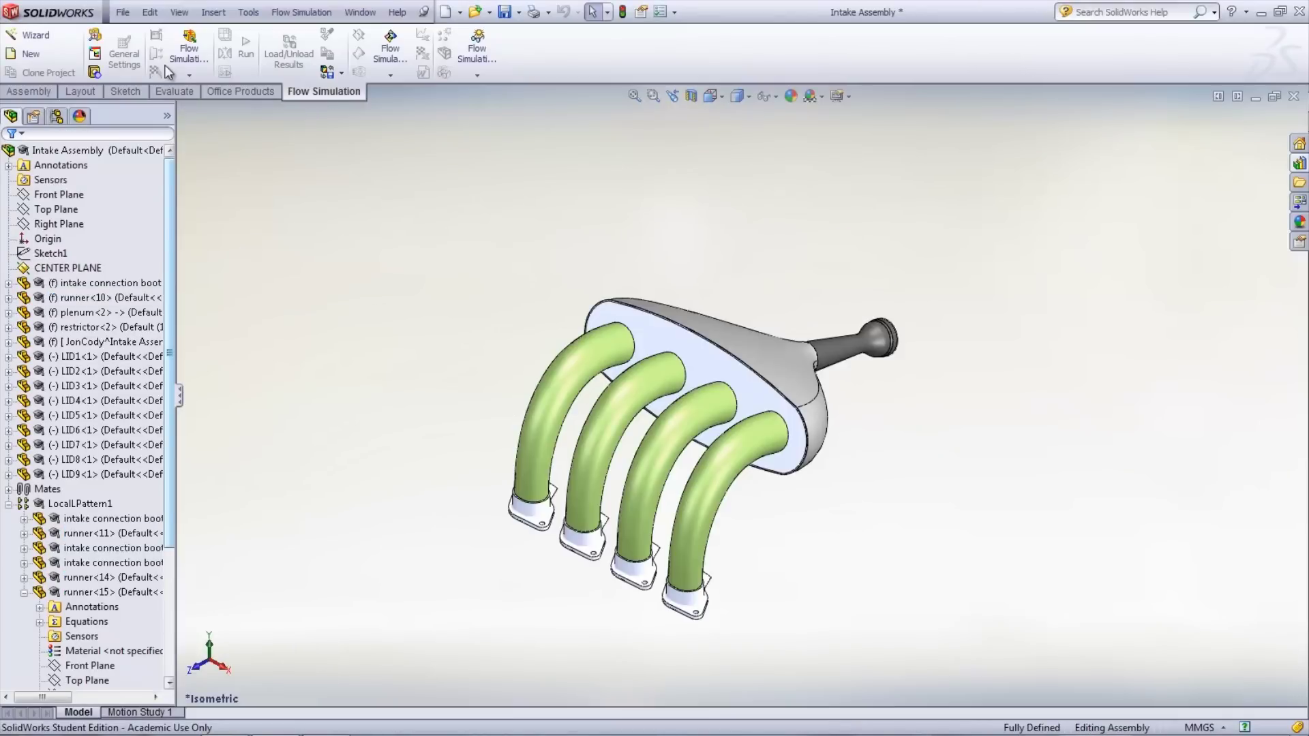
{"action": "left_click", "coordinate": [95, 38]}
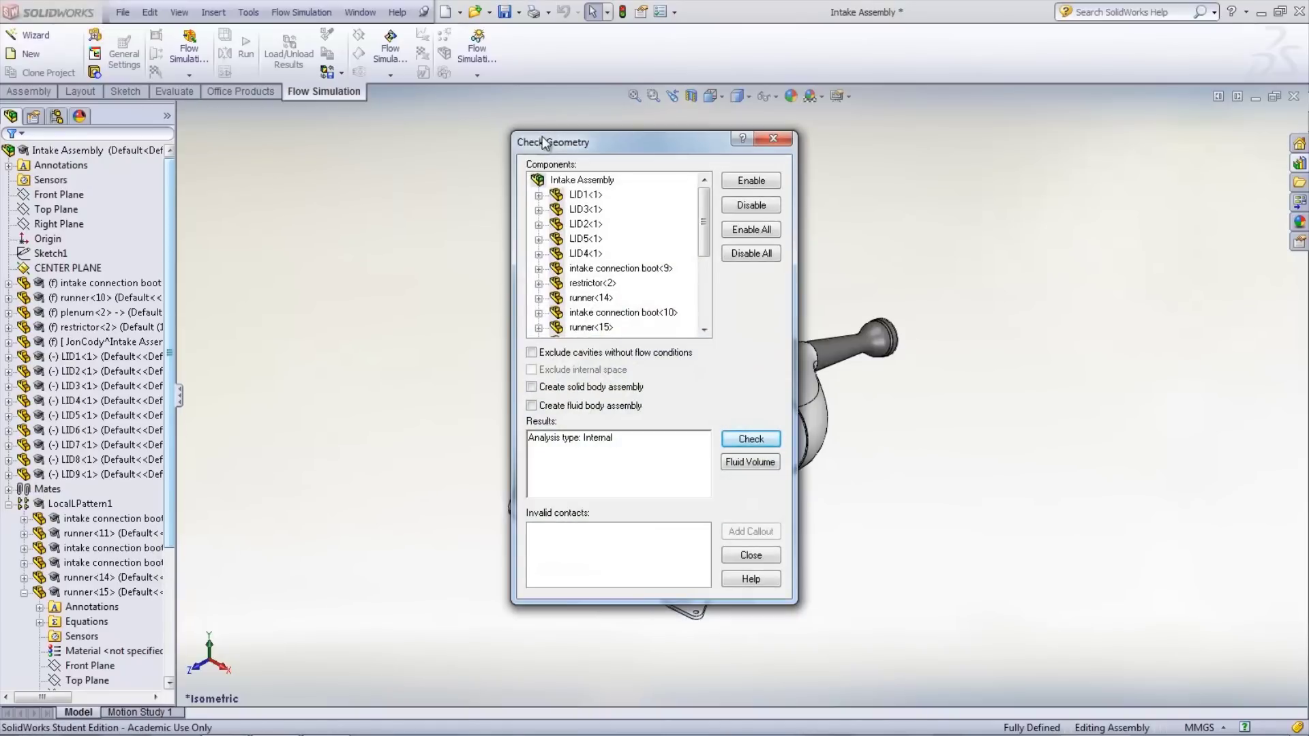
{"action": "left_click", "coordinate": [535, 353]}
{"action": "left_click", "coordinate": [747, 439]}
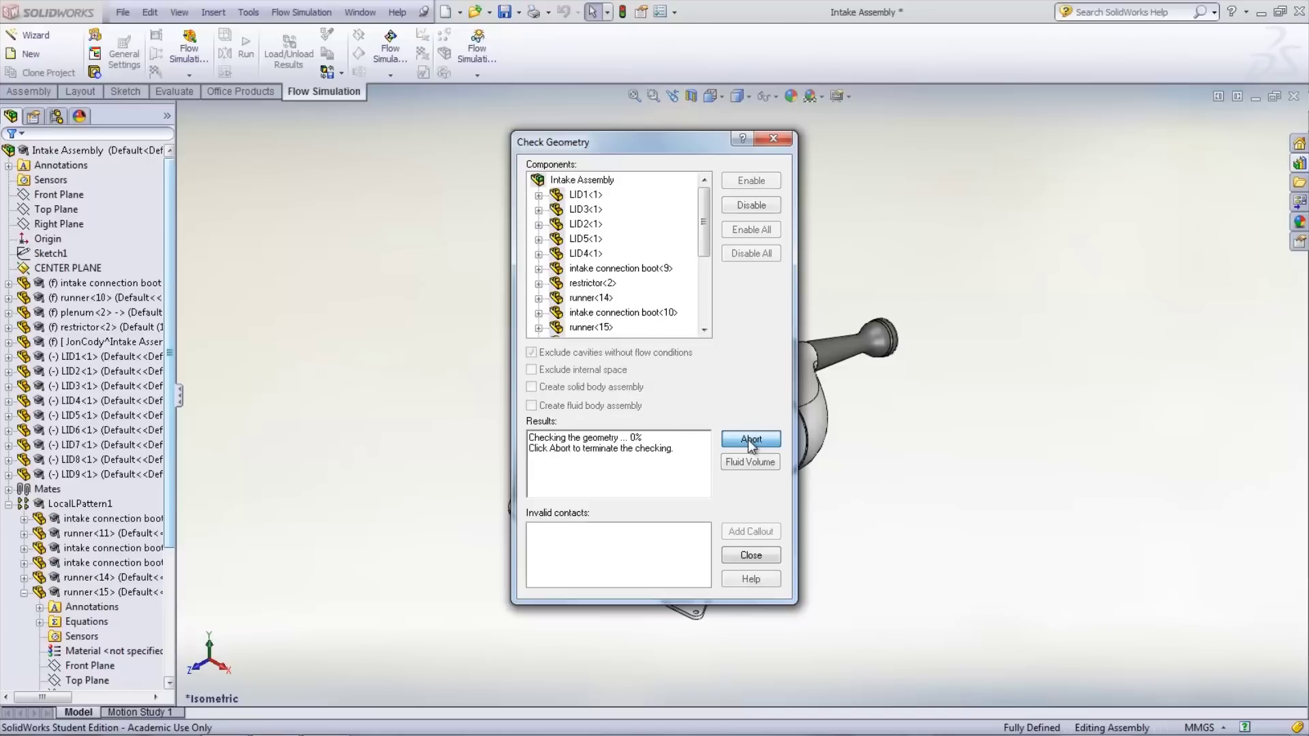
{"action": "left_click", "coordinate": [751, 555]}
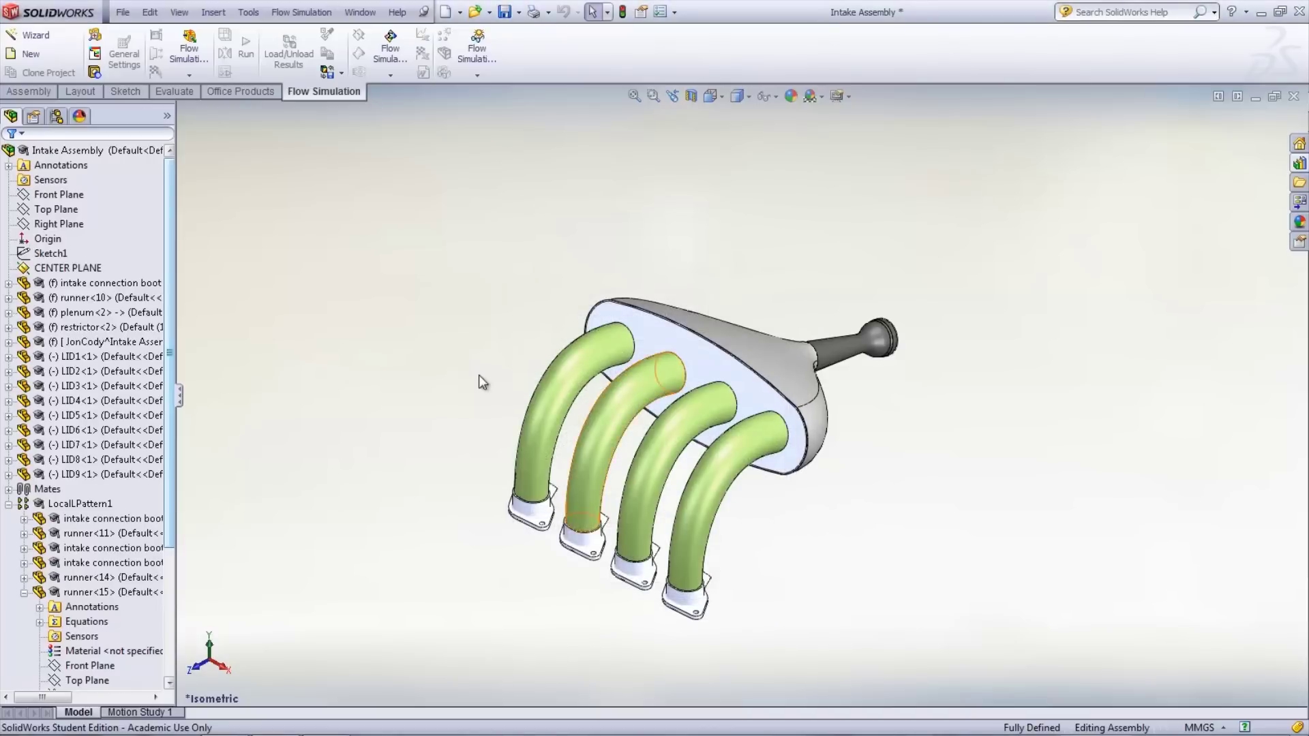
{"action": "left_click", "coordinate": [27, 37]}
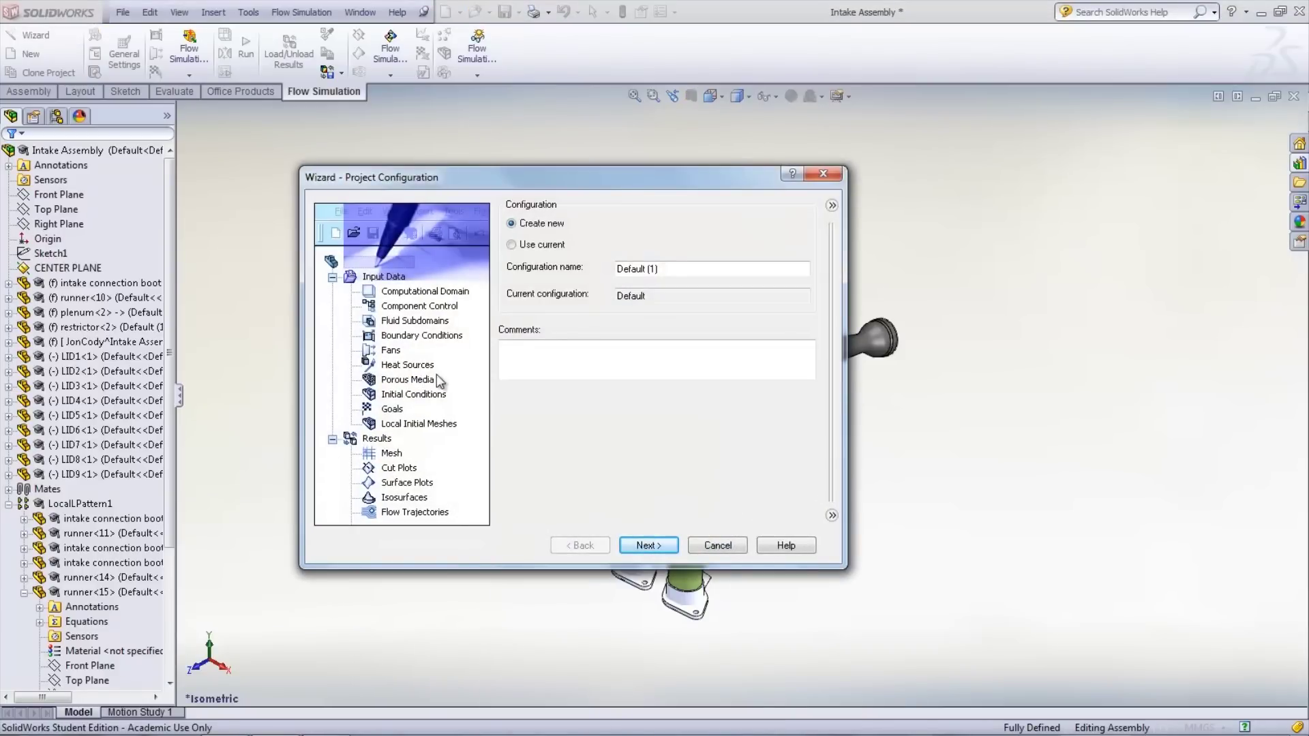
Name the new configuration Project1 and accept SI units and internal analysis
{"action": "left_click", "coordinate": [527, 353]}
{"action": "left_click_drag", "start_coordinate": [665, 270], "coordinate": [615, 269]}
{"action": "key", "text": "BackSpace"}
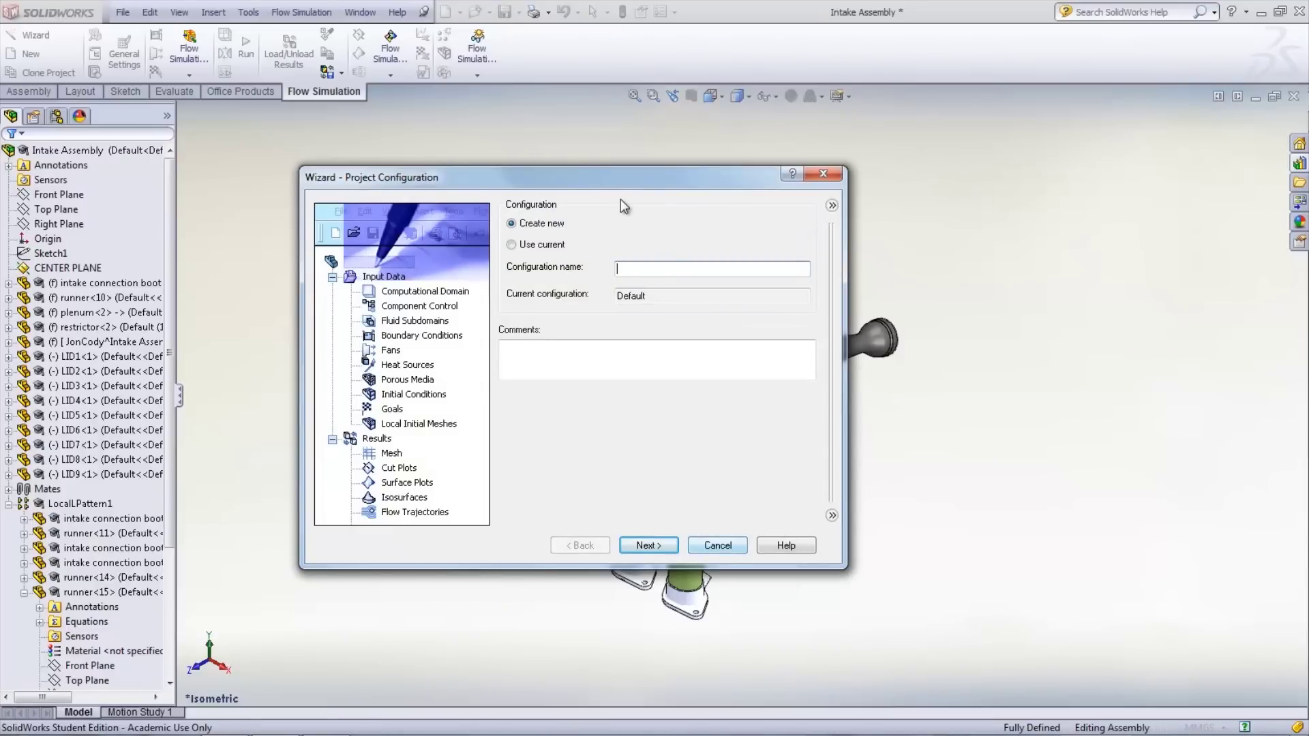
{"action": "type", "text": "Project1"}
{"action": "left_click", "coordinate": [657, 549]}
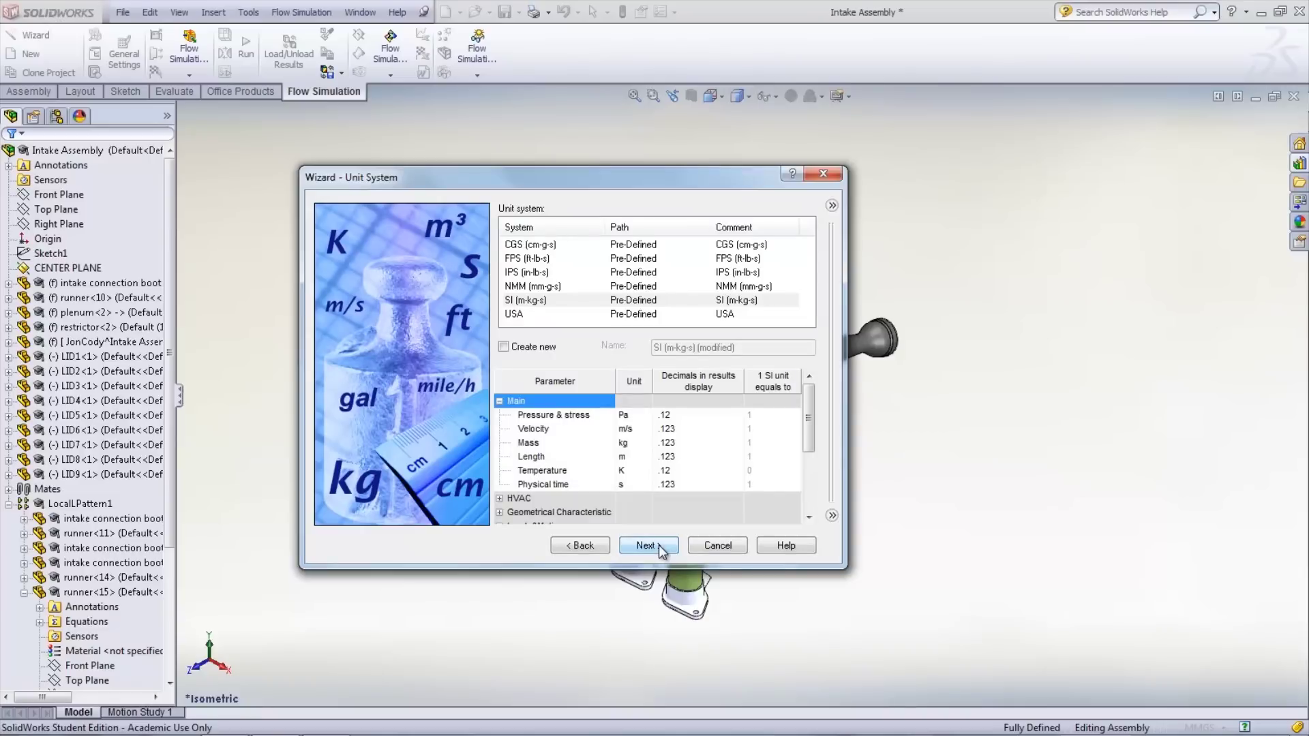
{"action": "left_click", "coordinate": [656, 547]}
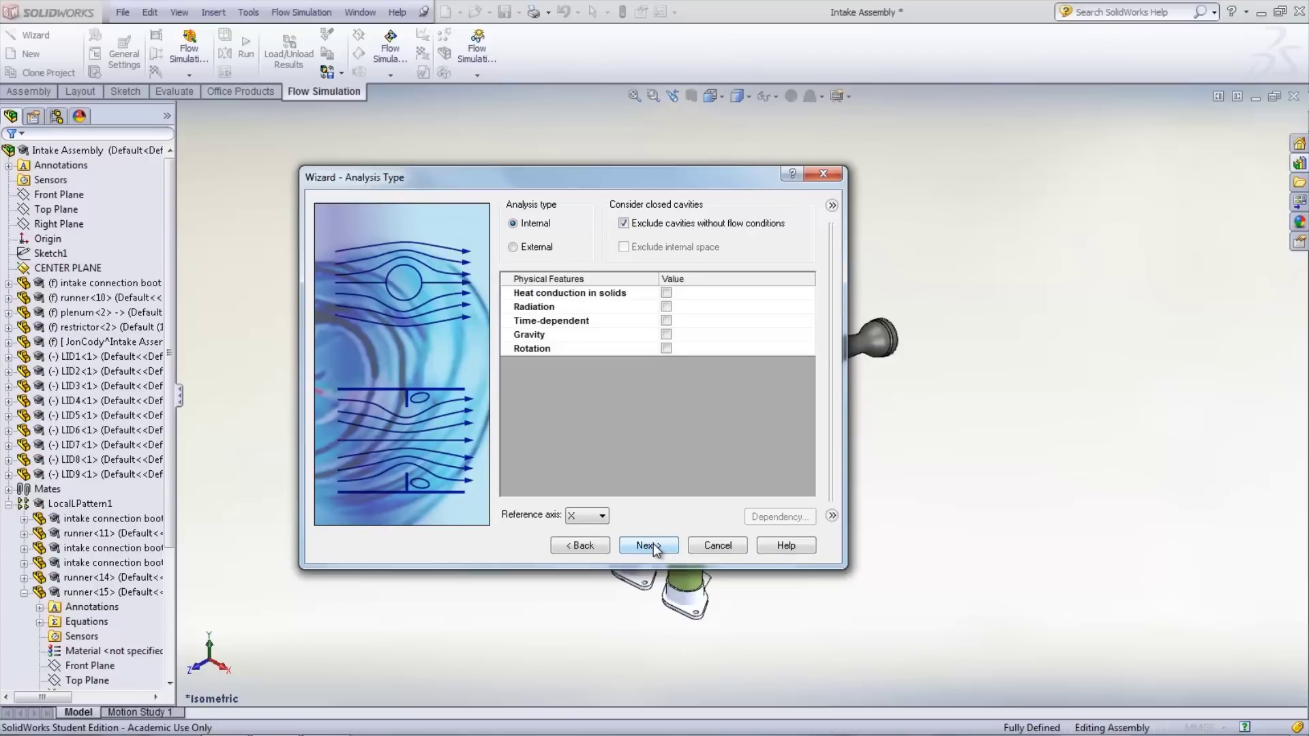
{"action": "left_click", "coordinate": [647, 546]}
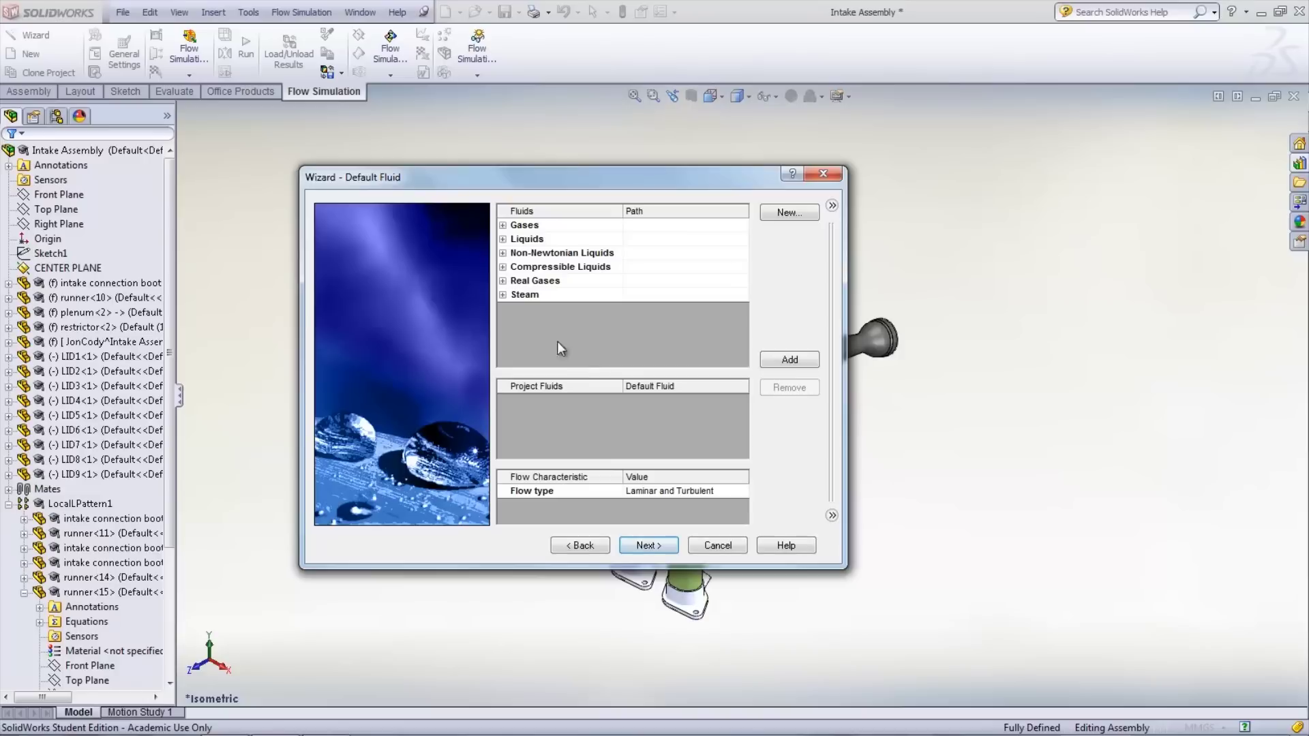
Add Air from the Gases list as the project fluid
{"action": "left_click", "coordinate": [503, 226]}
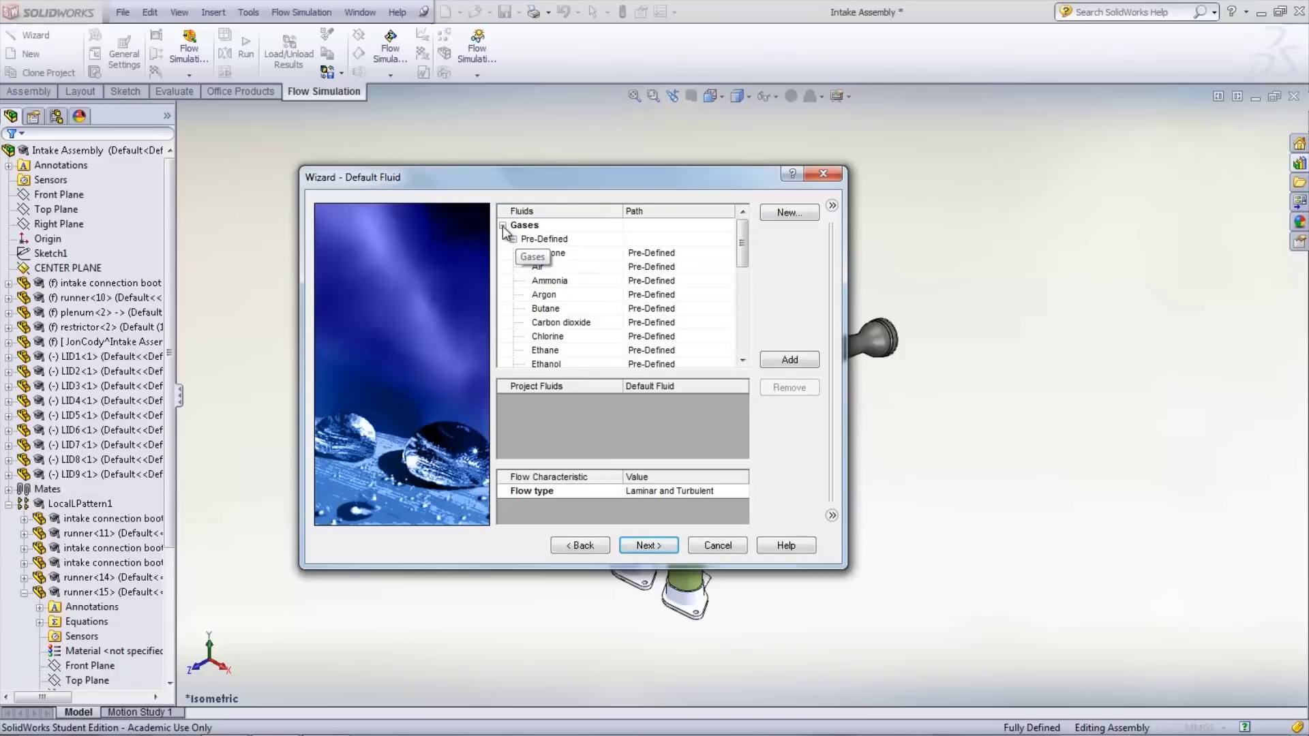
{"action": "left_click", "coordinate": [538, 268]}
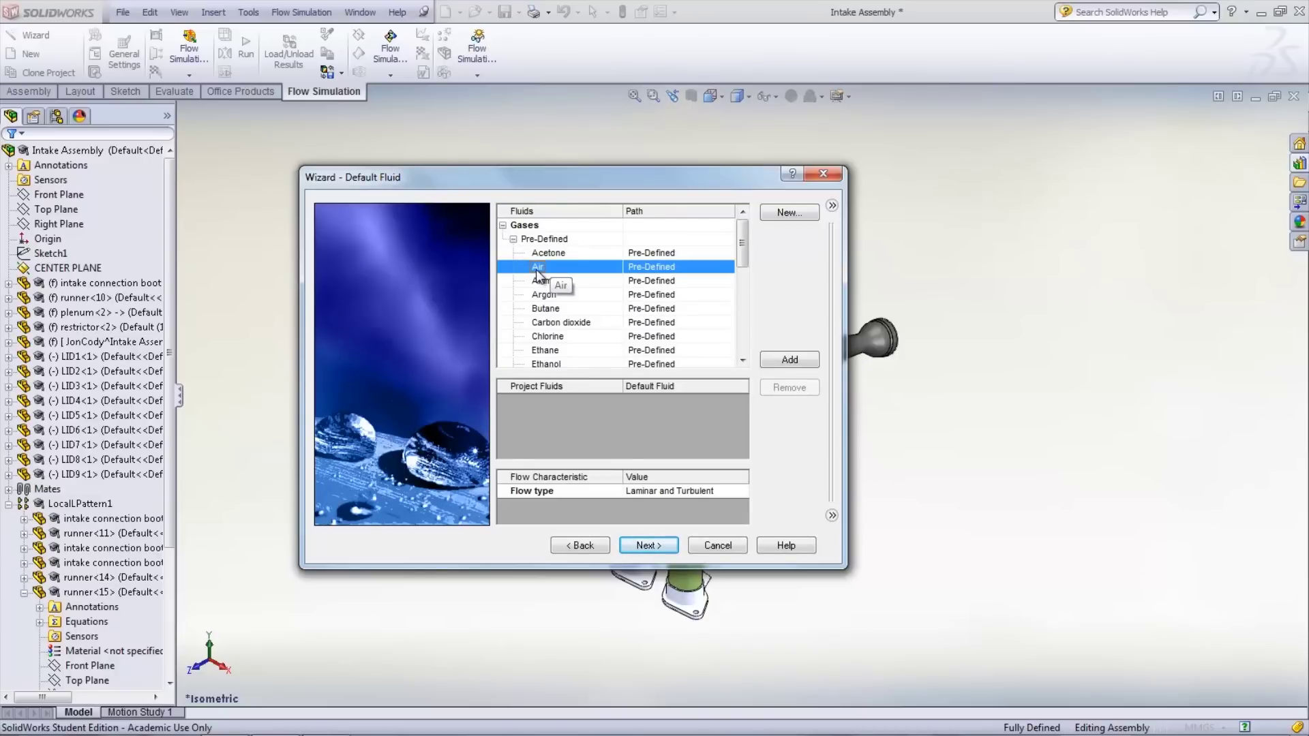
{"action": "left_click_drag", "start_coordinate": [538, 273], "coordinate": [784, 366]}
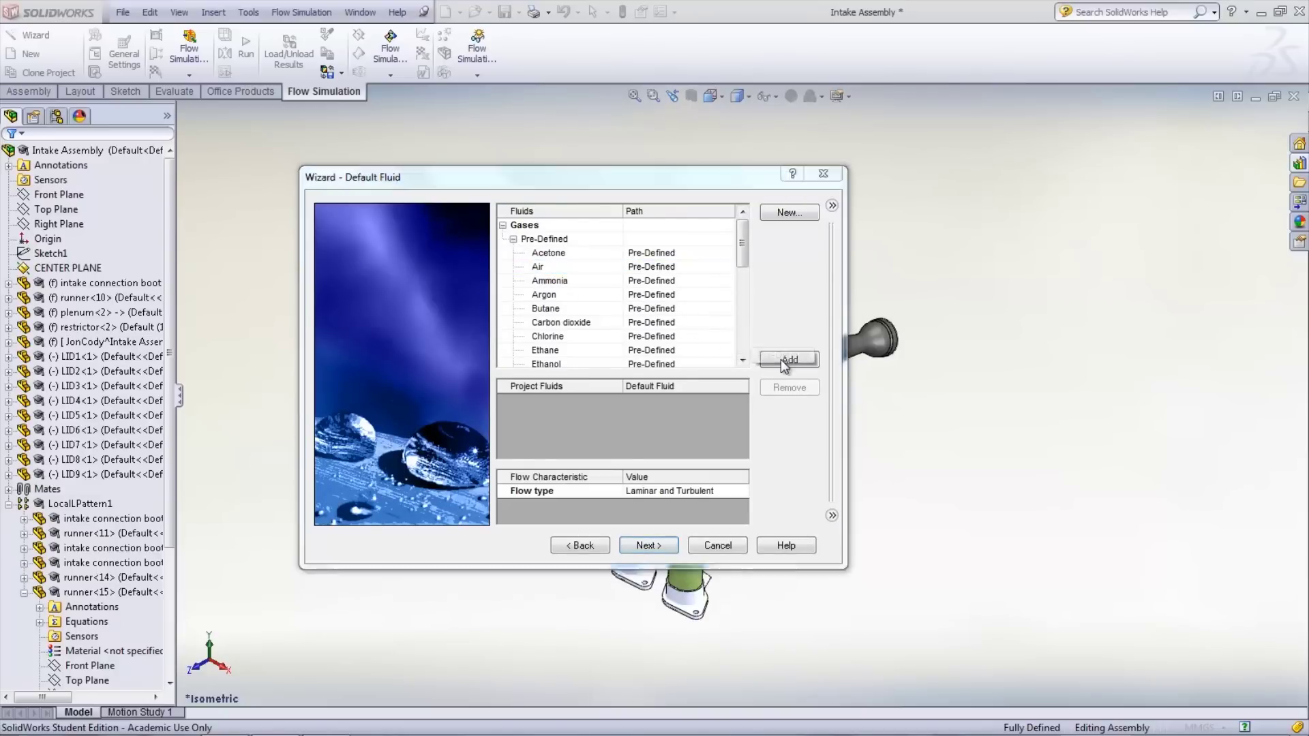
{"action": "left_click", "coordinate": [785, 362]}
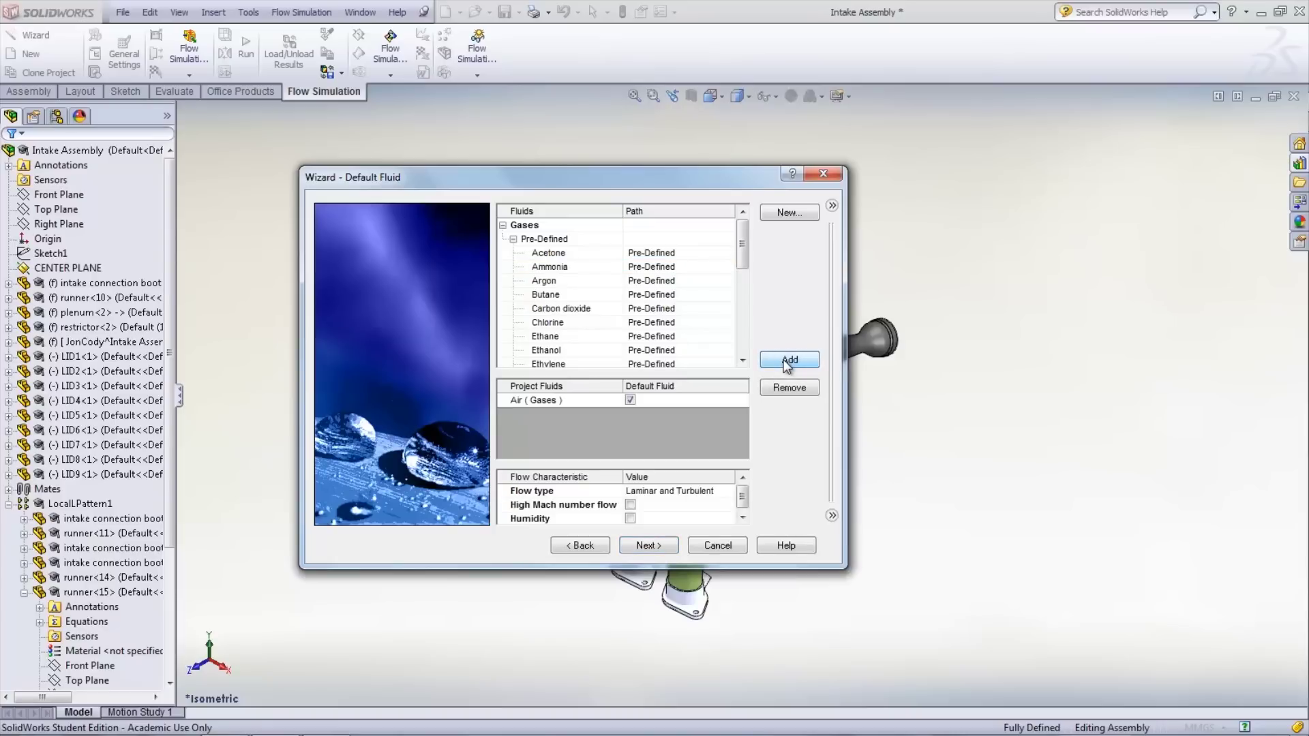
{"action": "left_click", "coordinate": [644, 546]}
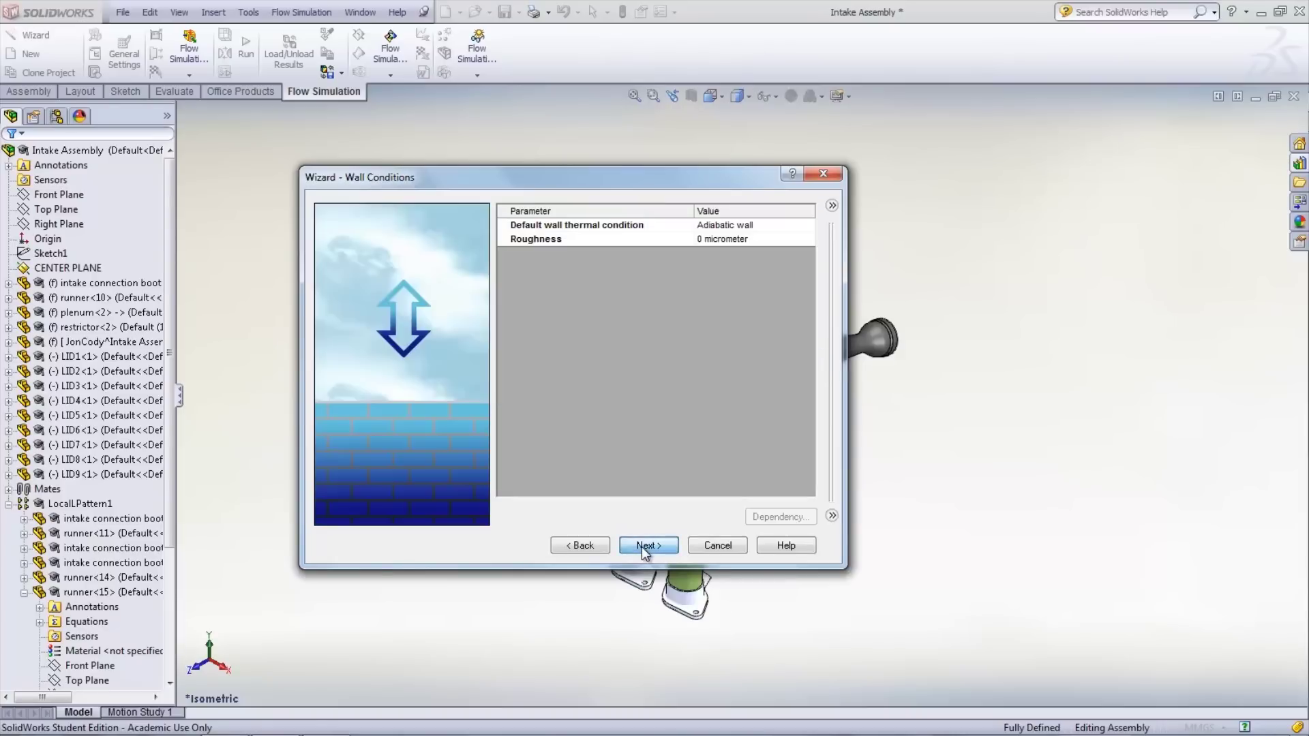
Keep default wall and initial conditions, set result resolution to 5, and finish
{"action": "left_click", "coordinate": [641, 547]}
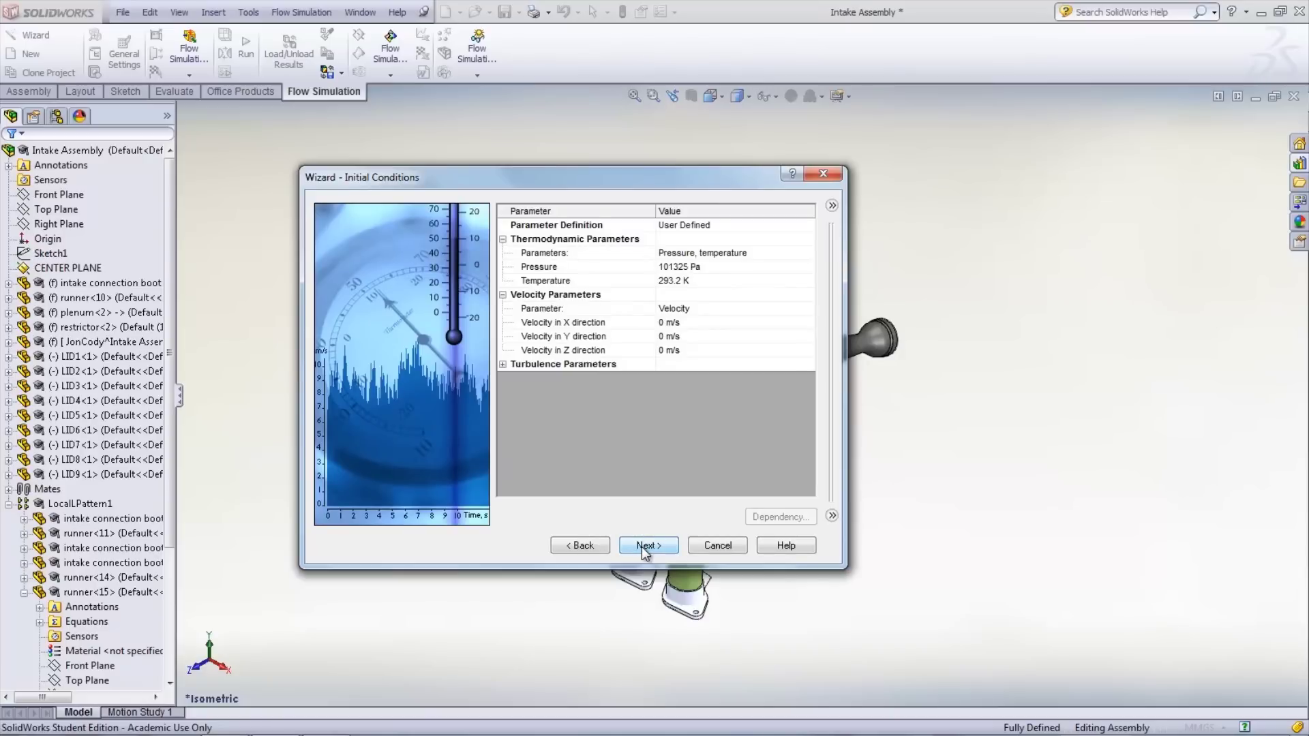
{"action": "left_click", "coordinate": [641, 547]}
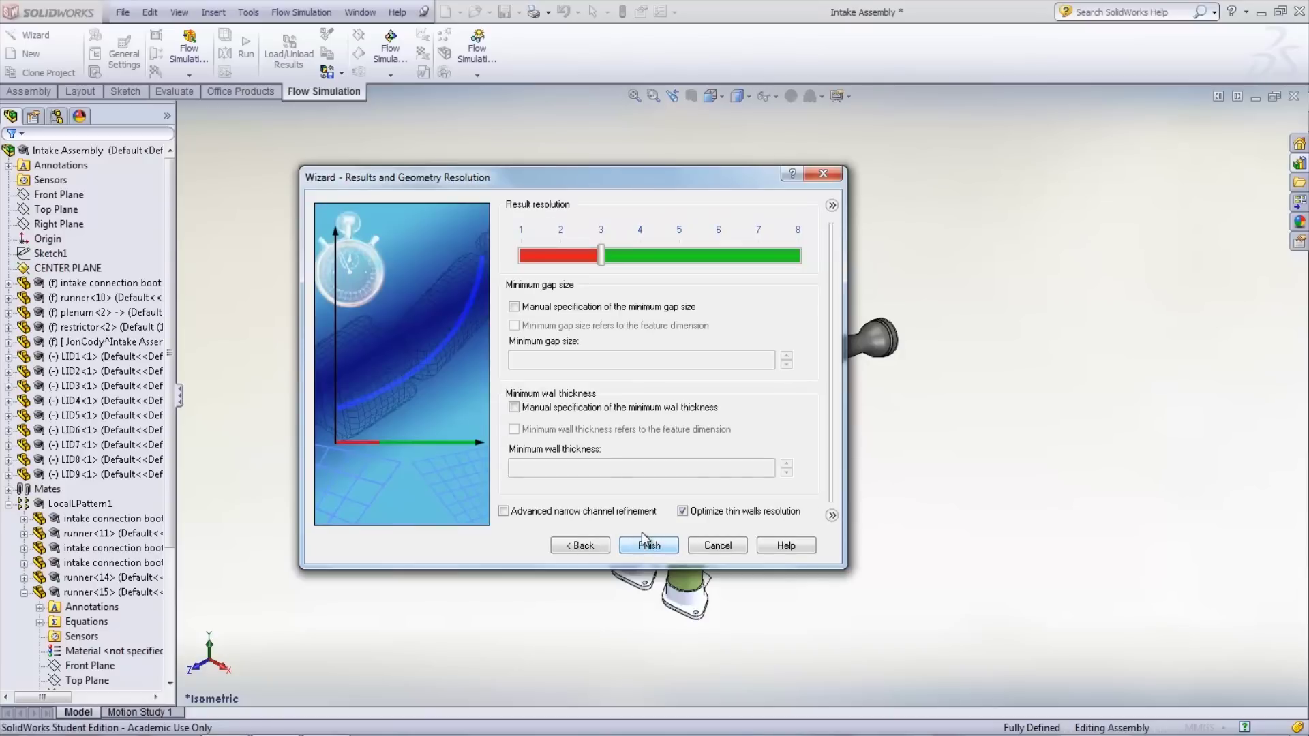
{"action": "left_click_drag", "start_coordinate": [603, 264], "coordinate": [675, 265]}
{"action": "left_click", "coordinate": [649, 545]}
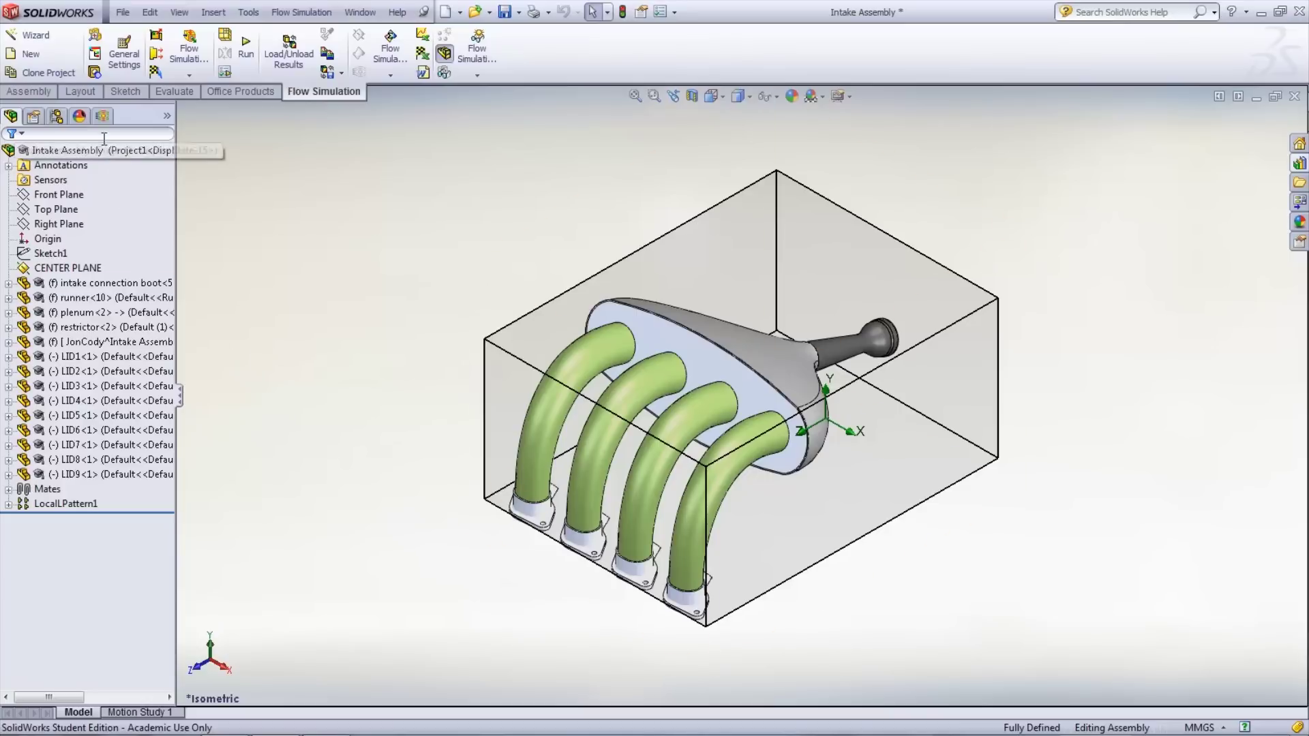
Open the Flow Simulation analysis tree and insert a new boundary condition
{"action": "left_click", "coordinate": [102, 118]}
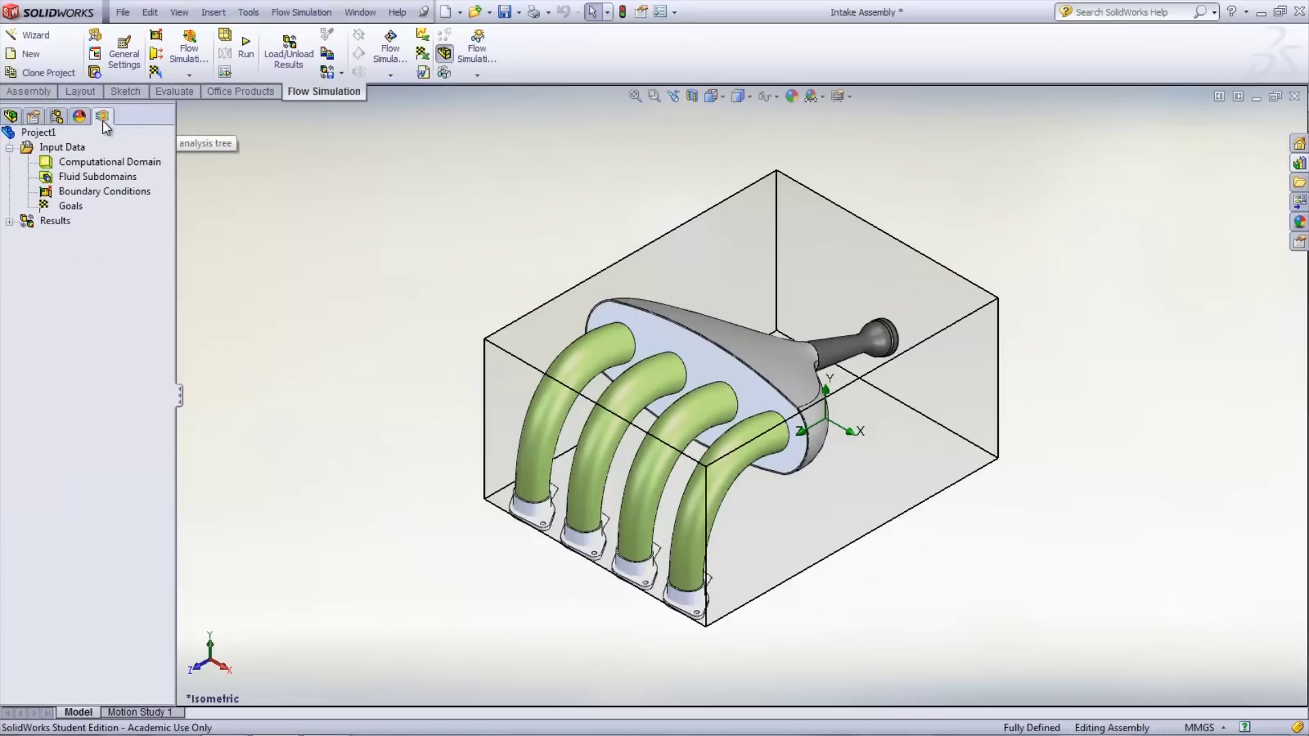
{"action": "right_click", "coordinate": [63, 150]}
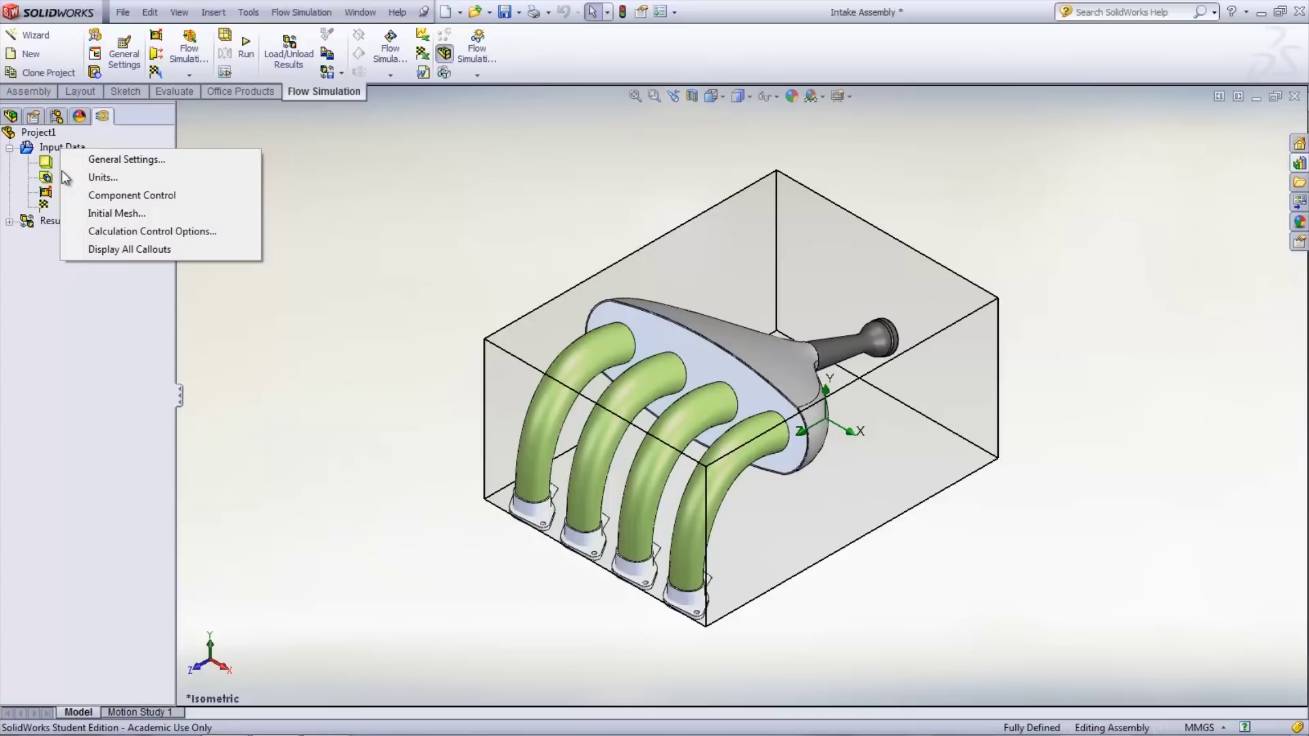
{"action": "left_click", "coordinate": [343, 167]}
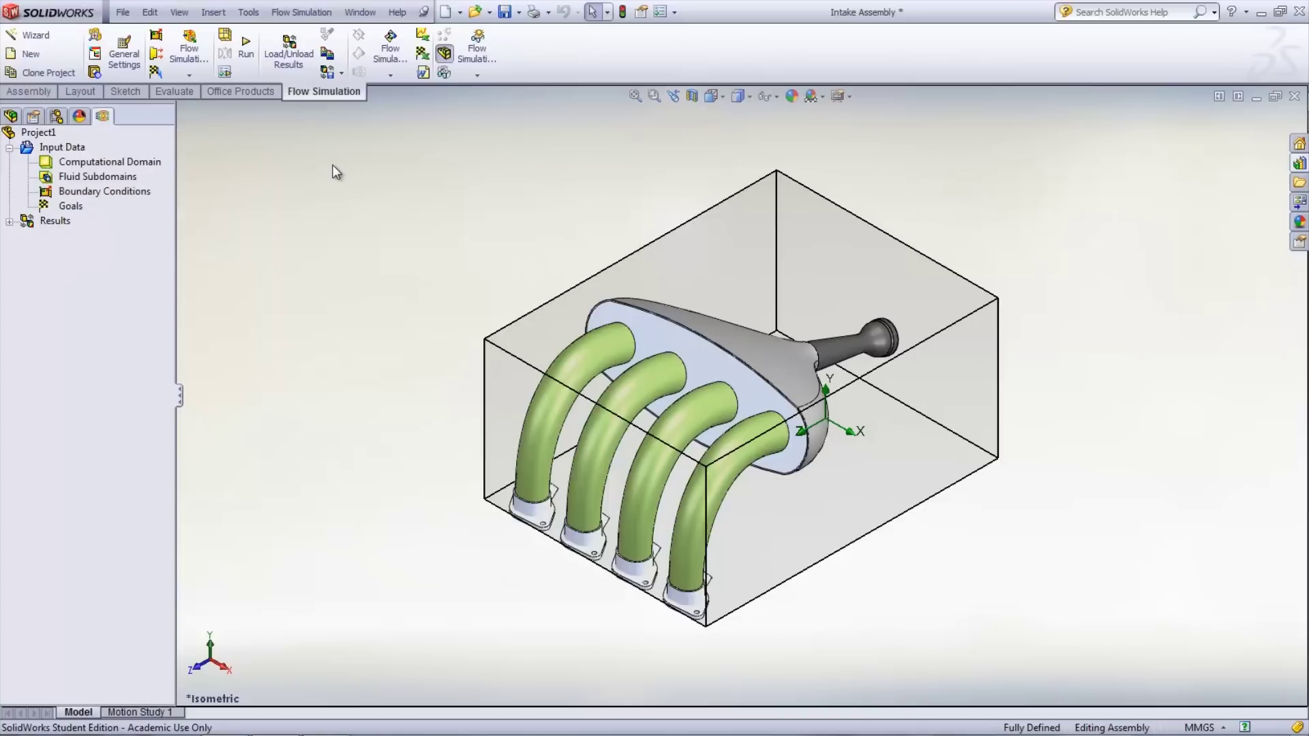
{"action": "right_click", "coordinate": [138, 195]}
{"action": "left_click", "coordinate": [159, 201]}
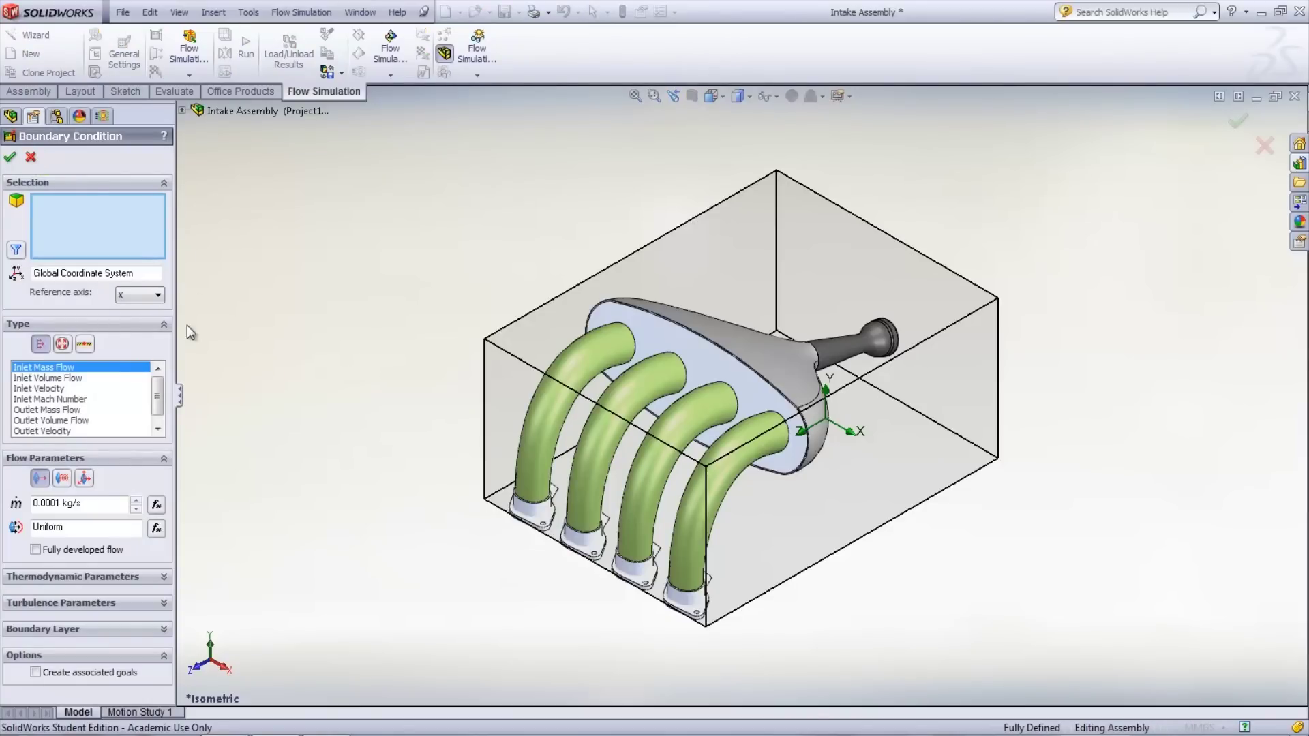
Apply a 22 m/s Inlet Velocity to the LID1 inner face at the plenum inlet
{"action": "left_click", "coordinate": [48, 389]}
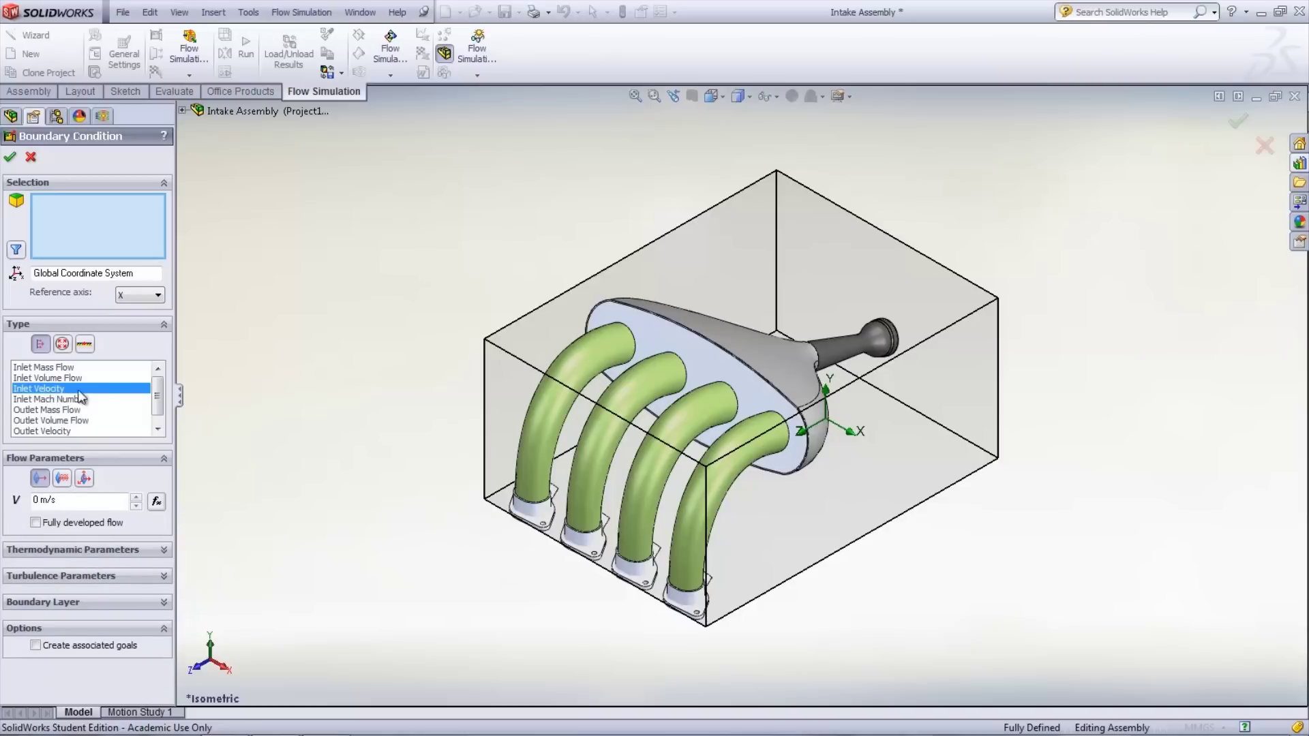
{"action": "middle_click_drag", "start_coordinate": [880, 344], "coordinate": [802, 350]}
{"action": "scroll", "coordinate": [803, 349], "scroll_direction": "down", "scroll_amount": 5}
{"action": "right_click", "coordinate": [777, 364]}
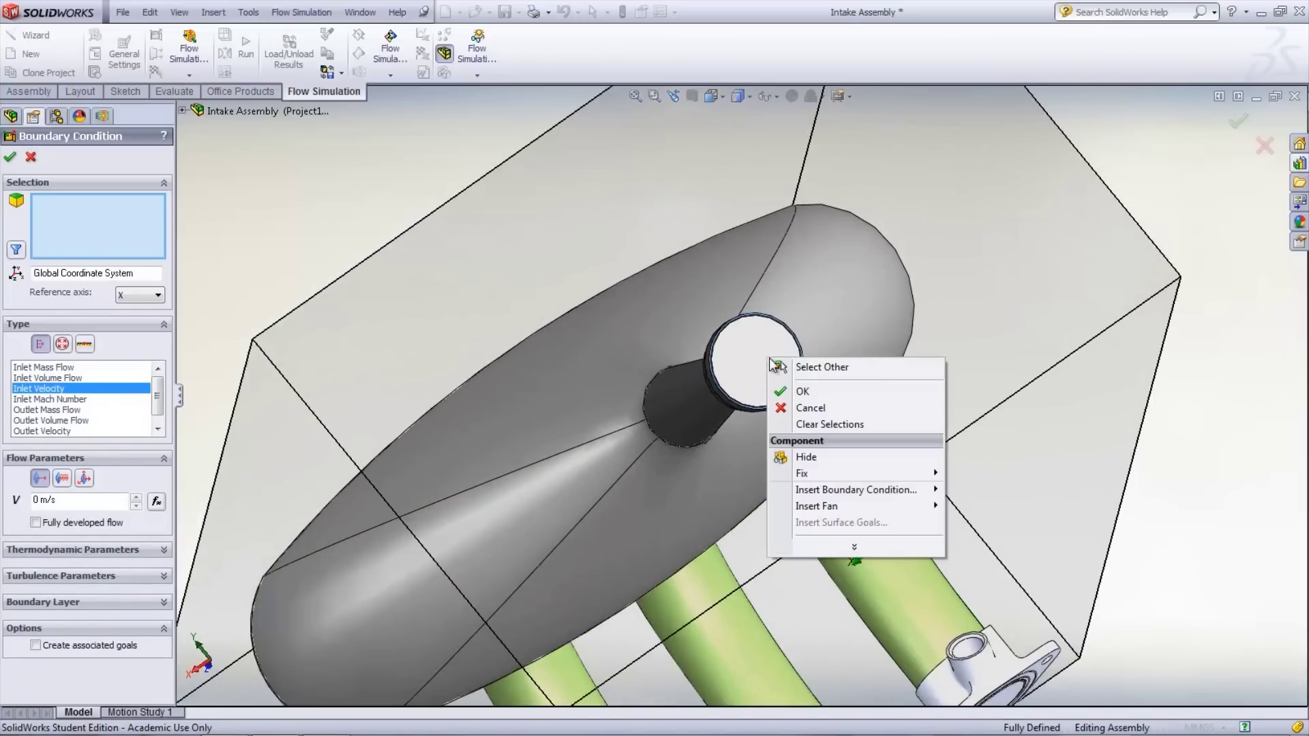
{"action": "left_click", "coordinate": [786, 365]}
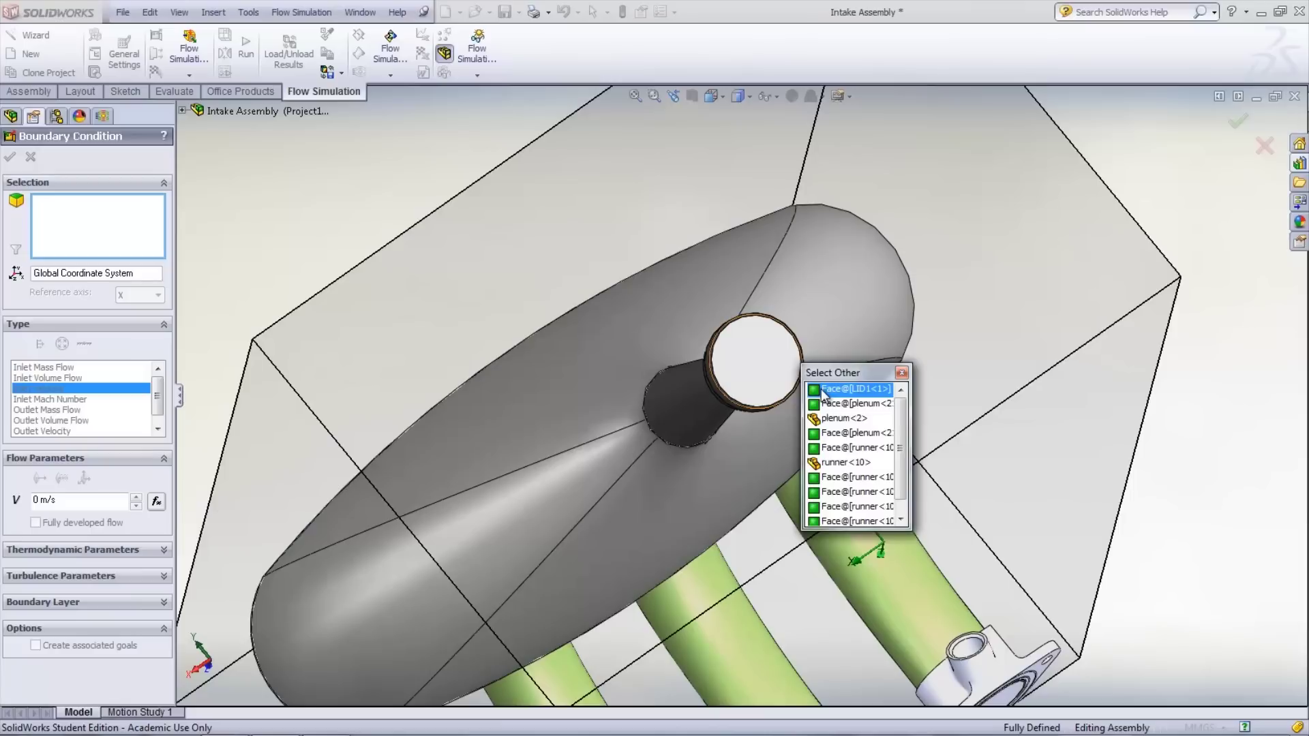
{"action": "left_click", "coordinate": [824, 397]}
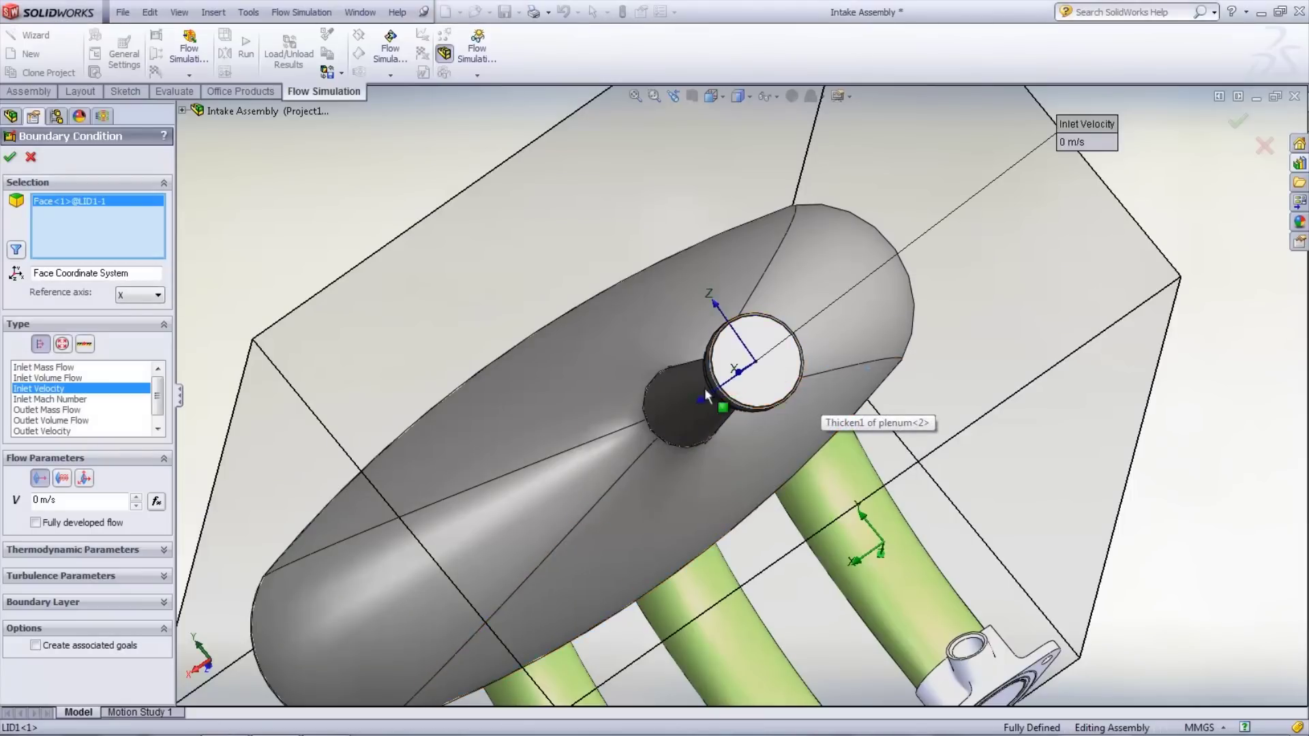
{"action": "scroll", "coordinate": [744, 395], "scroll_direction": "up", "scroll_amount": 3}
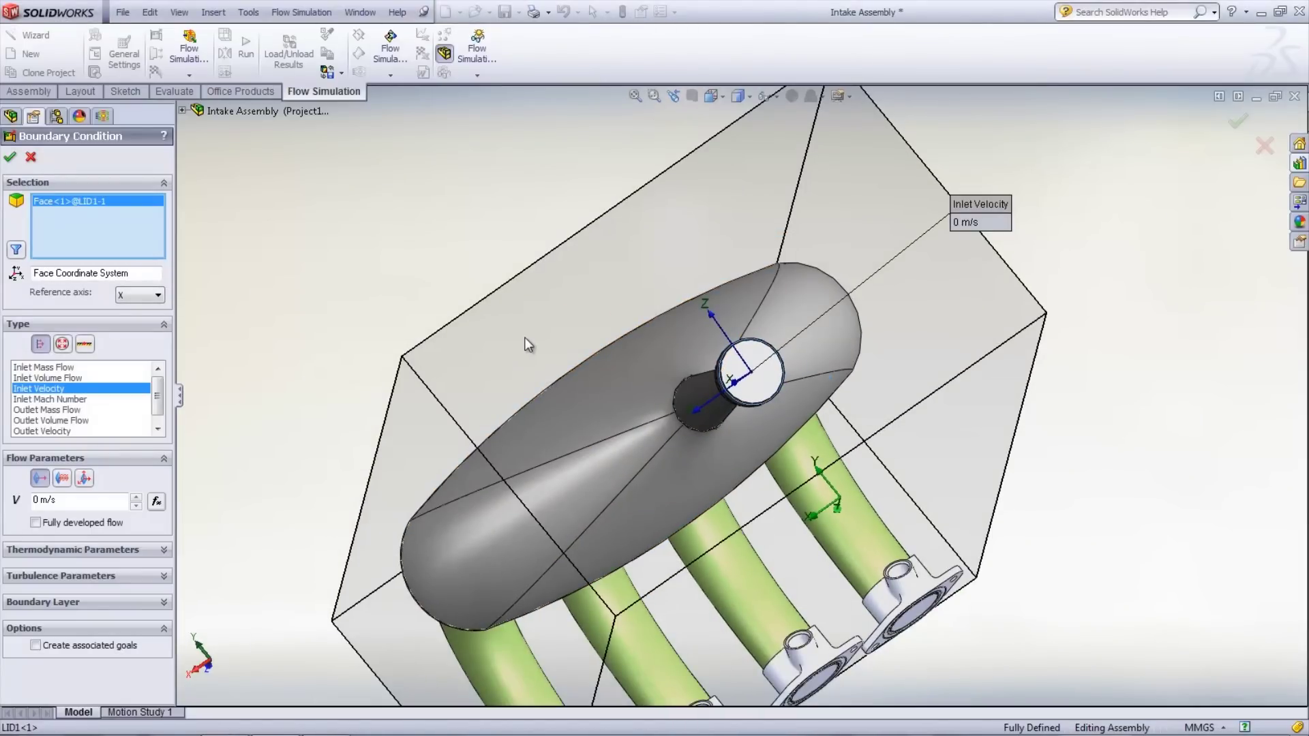
{"action": "left_click", "coordinate": [34, 500]}
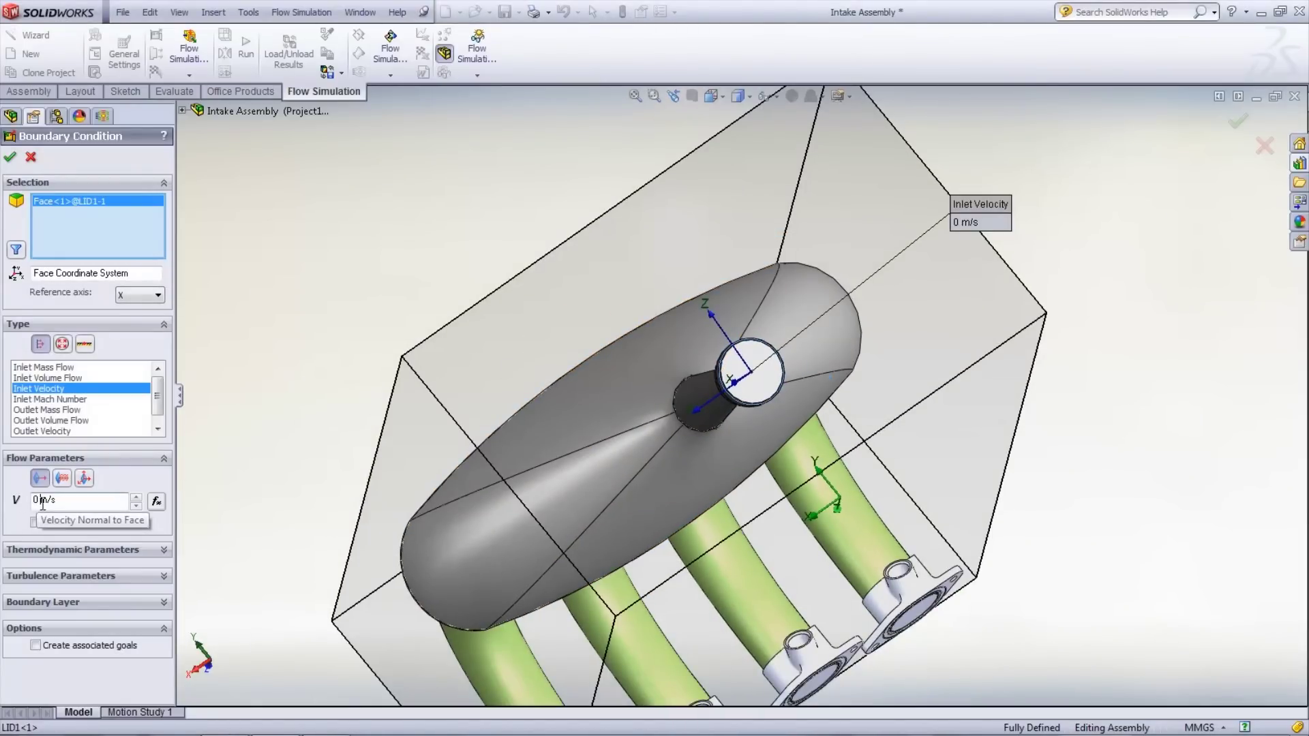
{"action": "key", "text": "Delete"}
{"action": "key", "text": "Delete"}
{"action": "type", "text": "22"}
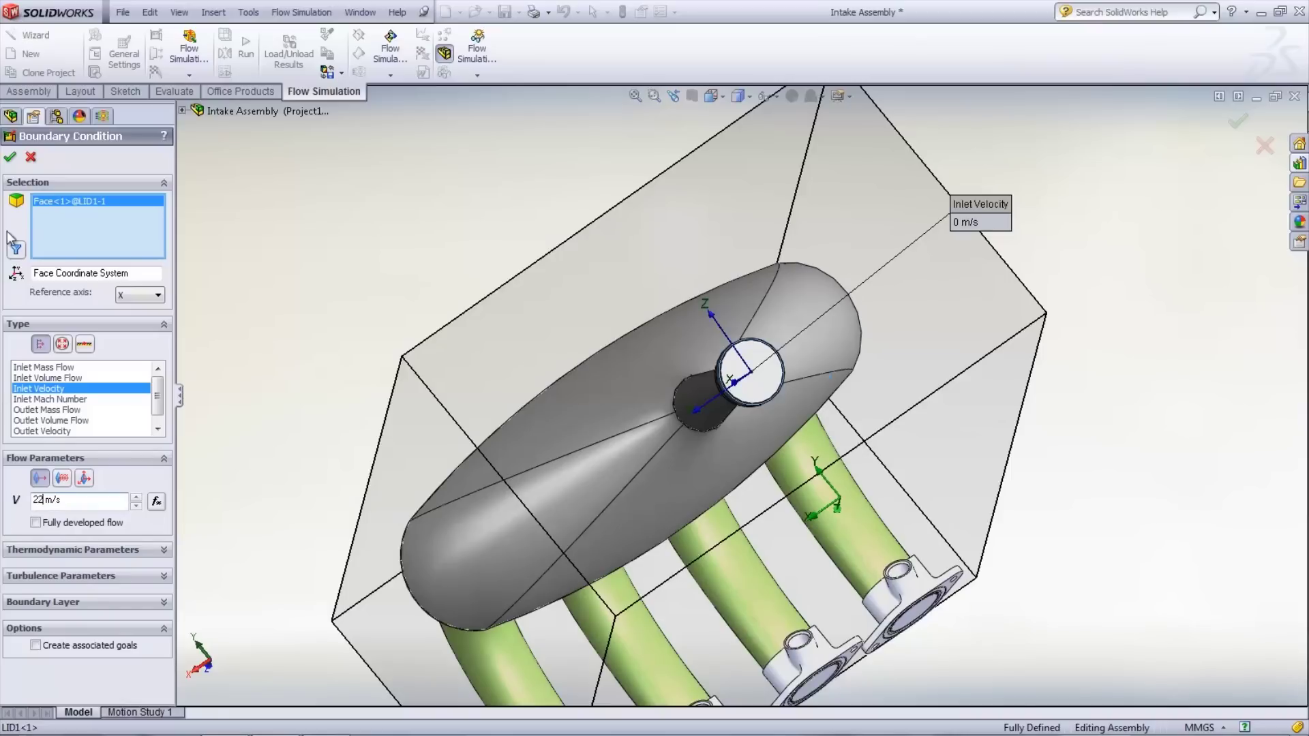
{"action": "left_click", "coordinate": [10, 159]}
{"action": "right_click", "coordinate": [131, 192]}
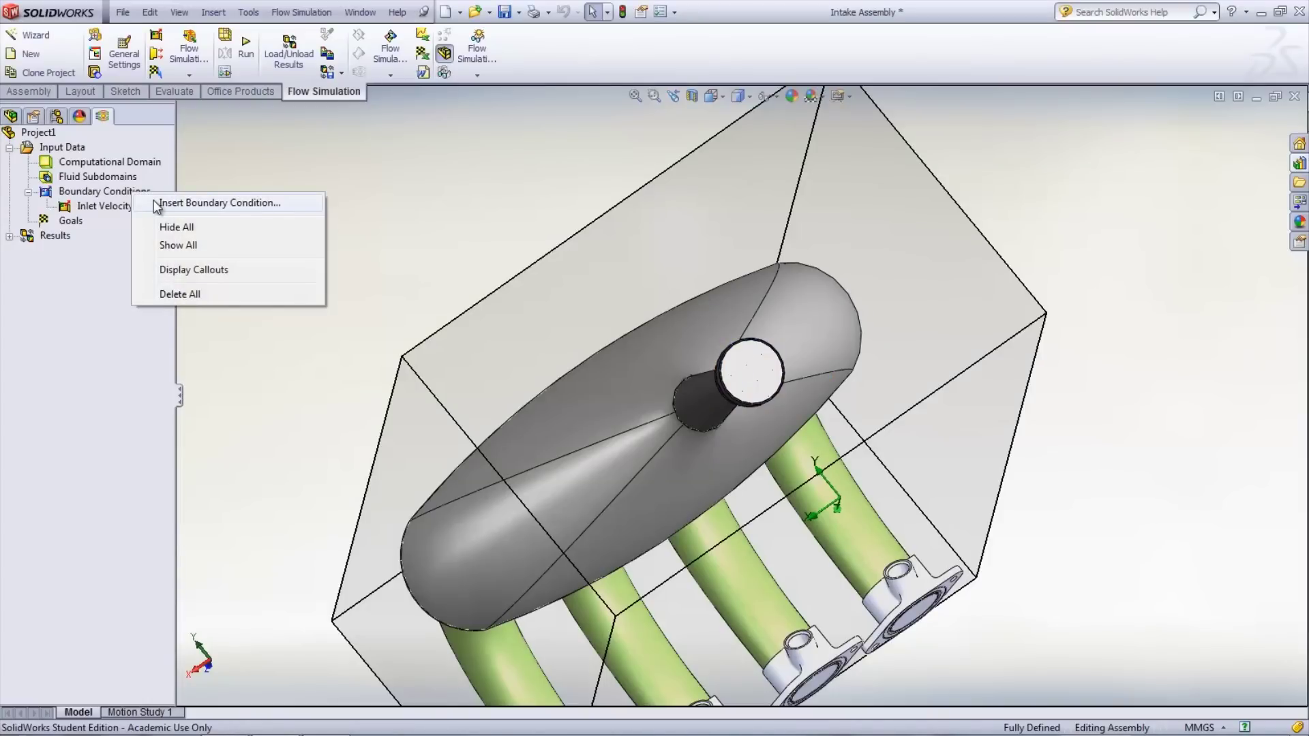
Put Environment Pressure 1 (101325 Pa) on the first runner port's lid face
{"action": "left_click", "coordinate": [153, 203]}
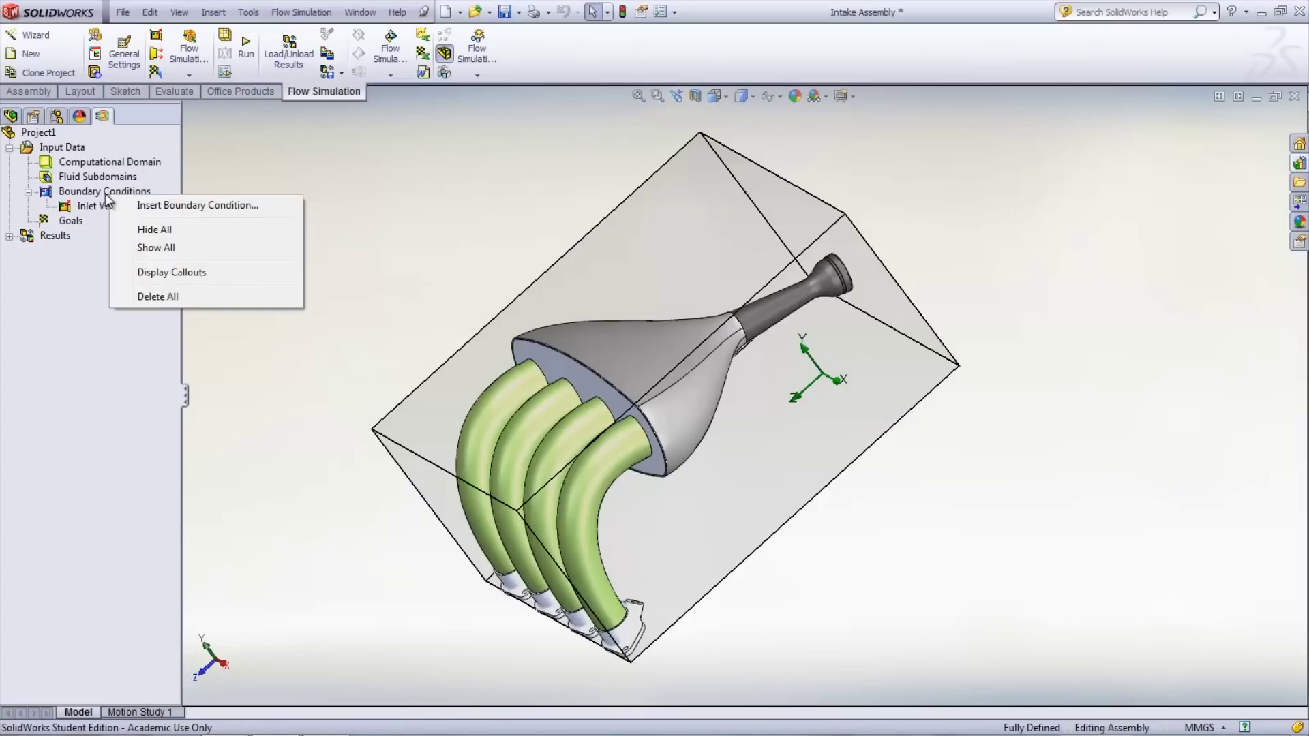
{"action": "left_click", "coordinate": [137, 205]}
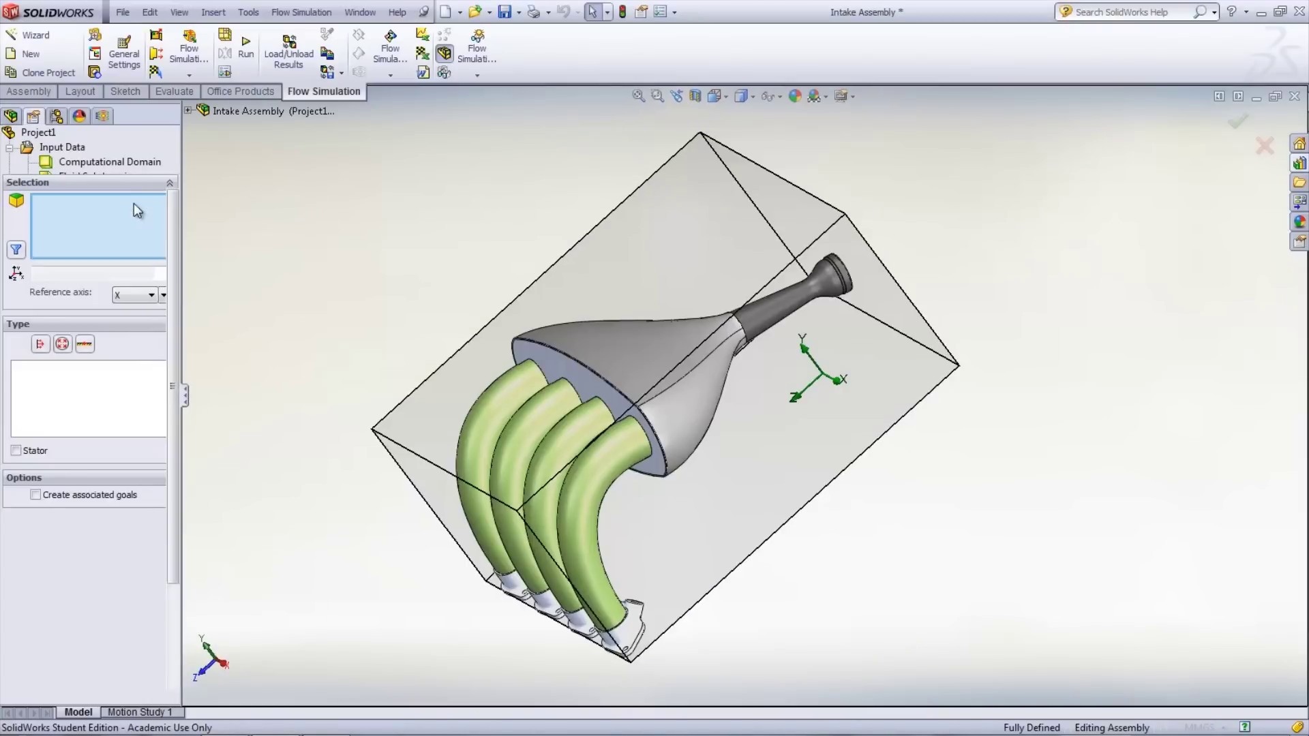
{"action": "middle_click_drag", "start_coordinate": [515, 633], "coordinate": [484, 596]}
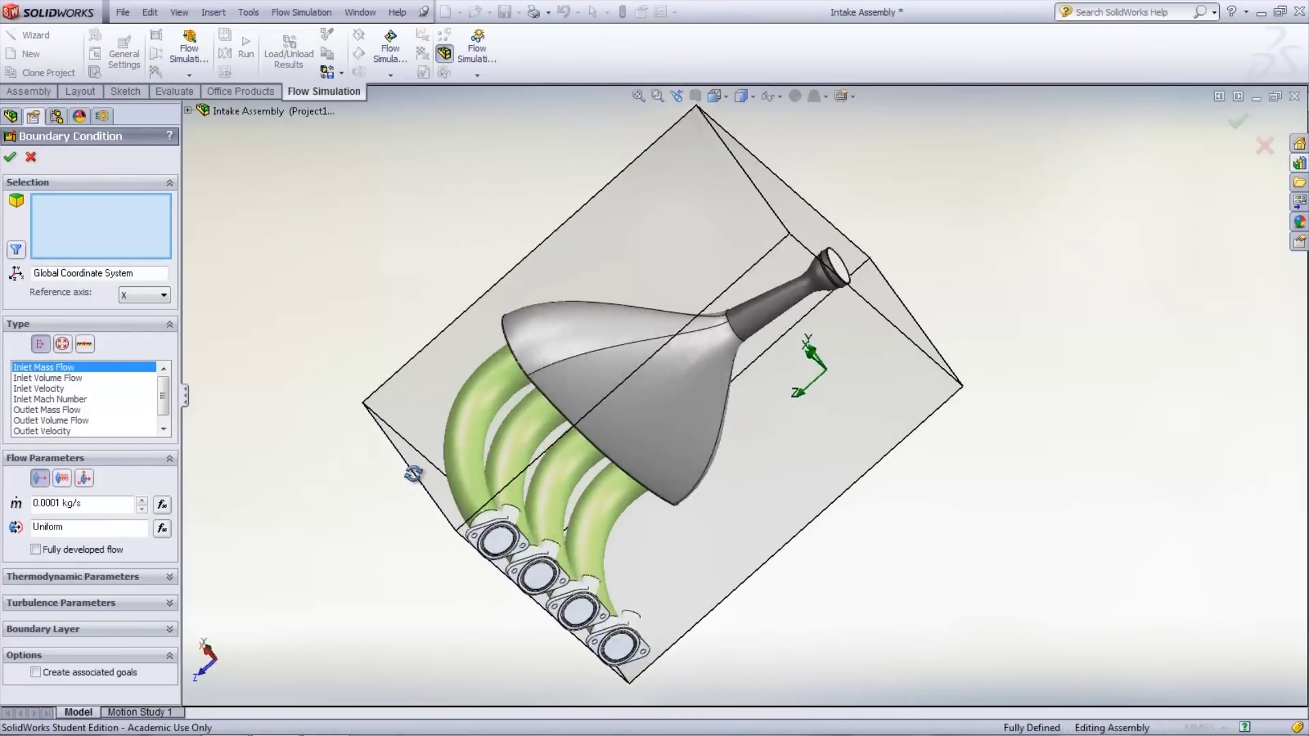
{"action": "scroll", "coordinate": [413, 474], "scroll_direction": "down", "scroll_amount": 3}
{"action": "right_click", "coordinate": [490, 511]}
{"action": "left_click", "coordinate": [525, 522]}
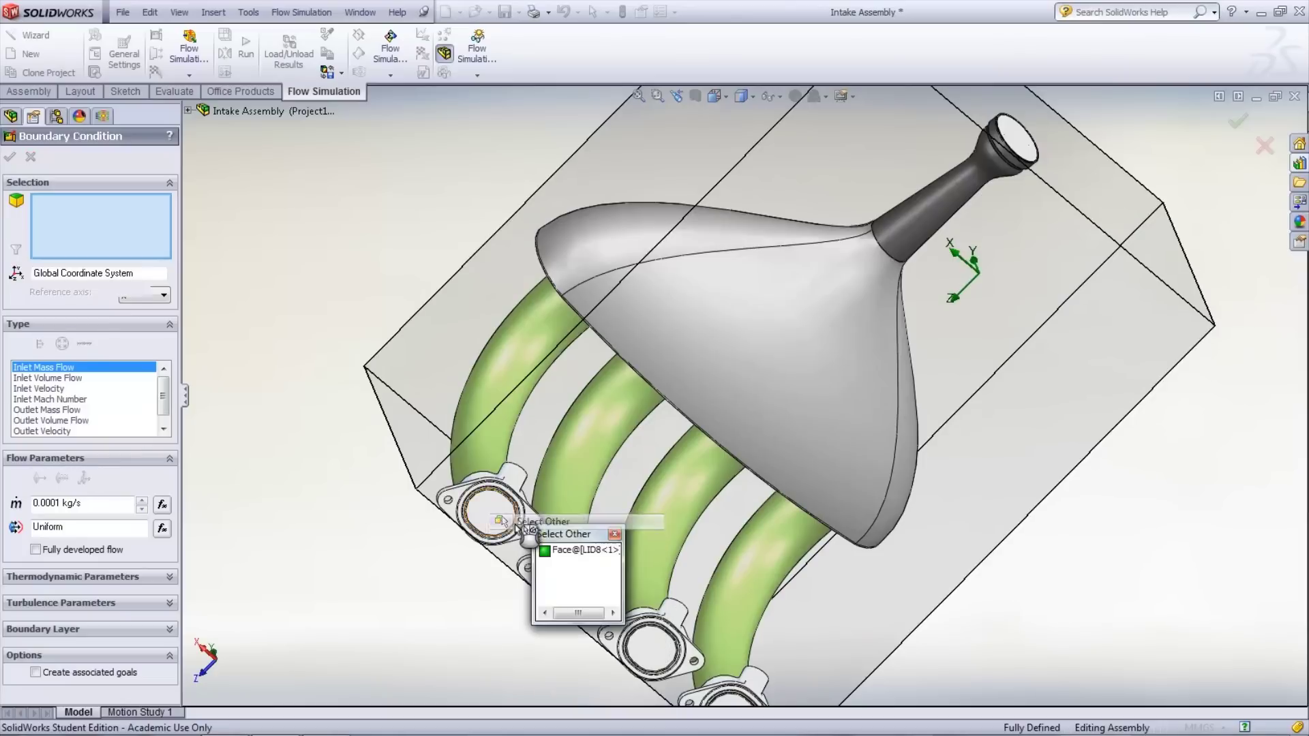
{"action": "left_click", "coordinate": [576, 549]}
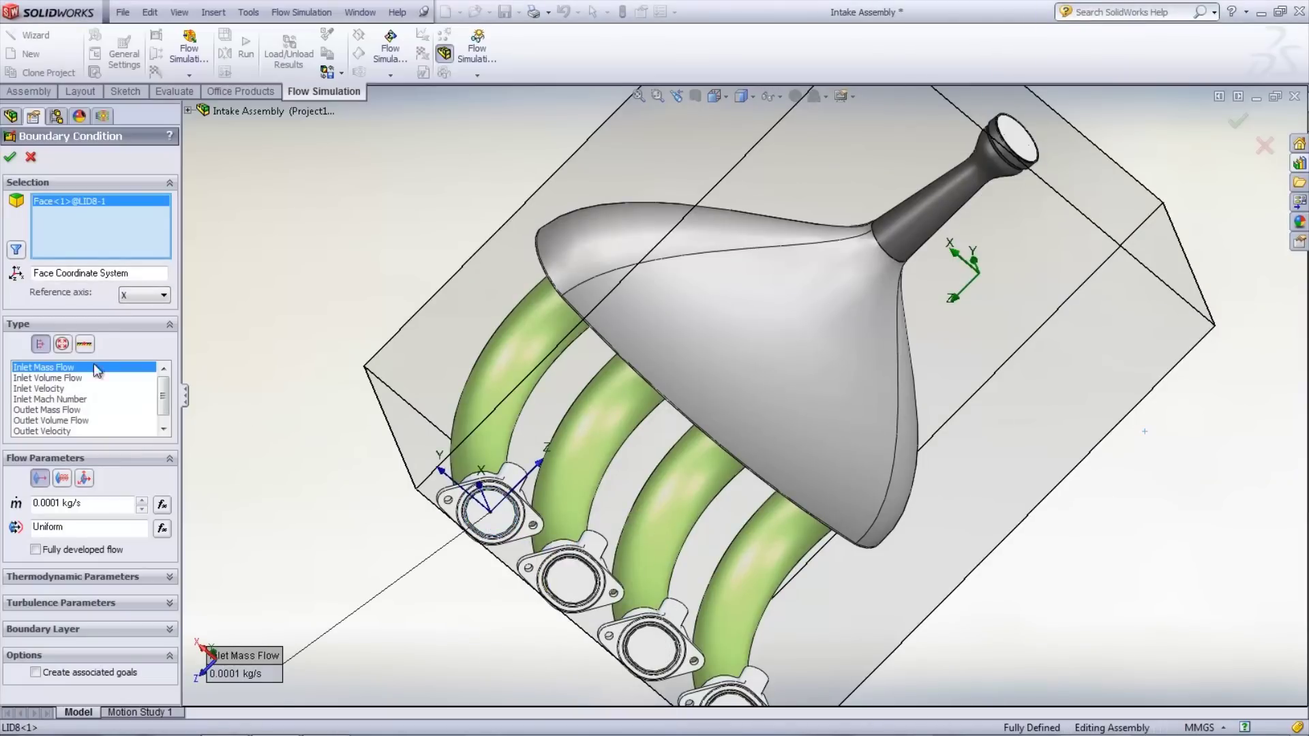
{"action": "left_click", "coordinate": [62, 344]}
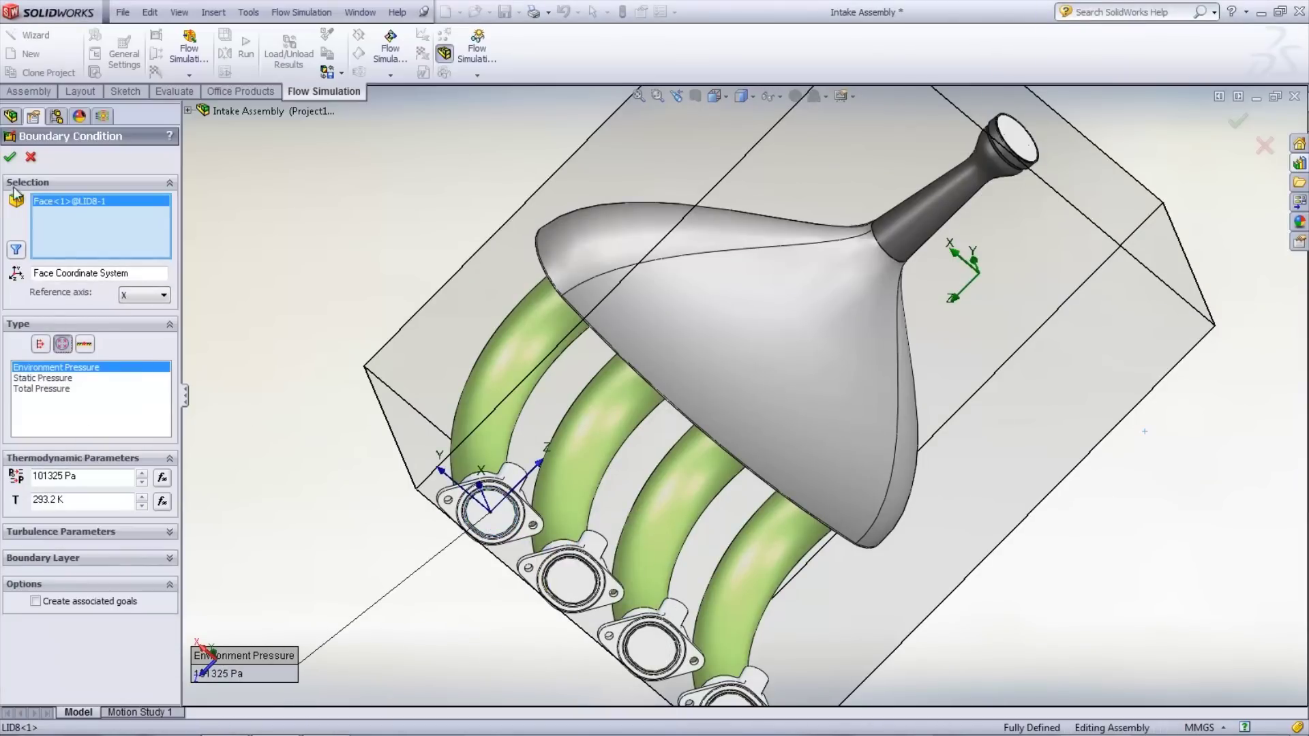
{"action": "left_click", "coordinate": [10, 157]}
Add Environment Pressure 2 on the second runner port's lid face
{"action": "right_click", "coordinate": [68, 194]}
{"action": "left_click", "coordinate": [136, 201]}
{"action": "left_click", "coordinate": [570, 579]}
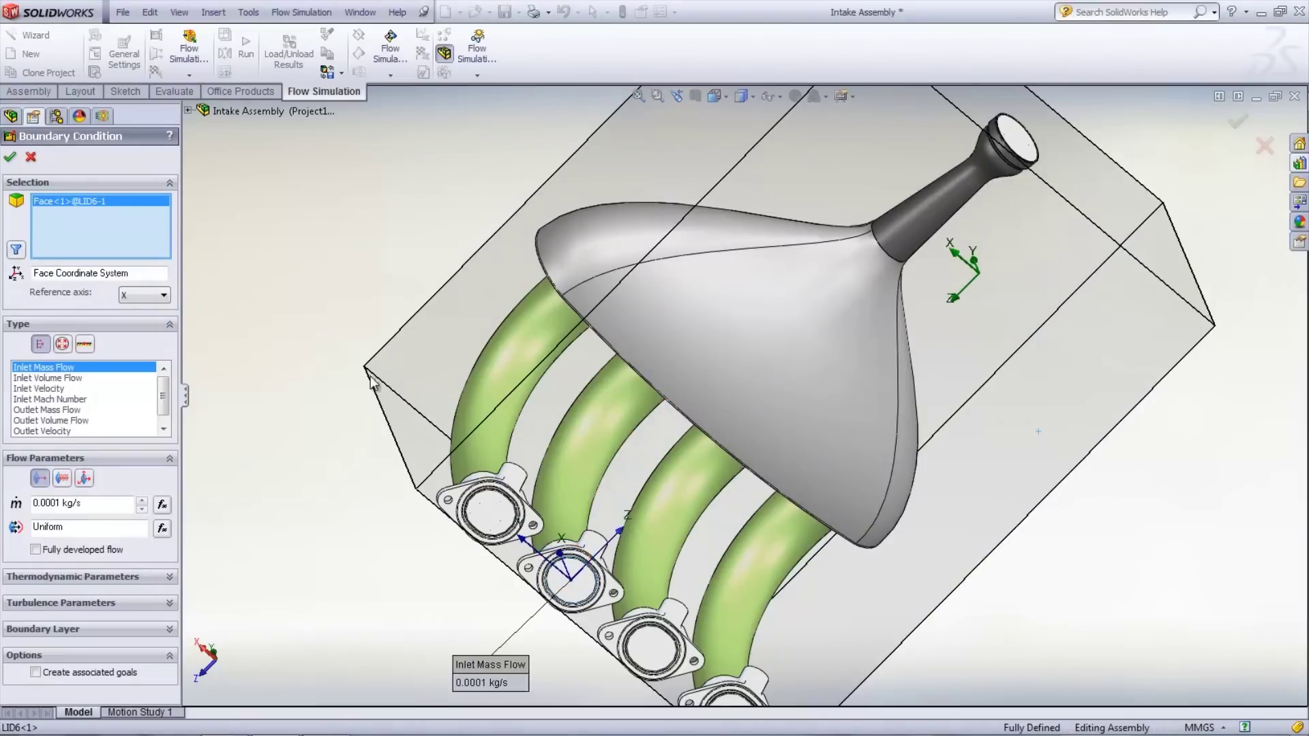
{"action": "left_click", "coordinate": [62, 344]}
{"action": "left_click", "coordinate": [10, 157]}
{"action": "right_click", "coordinate": [68, 194]}
{"action": "left_click", "coordinate": [136, 201]}
Add Environment Pressure 3 and 4 on the remaining two runner port lids
{"action": "right_click", "coordinate": [648, 644]}
{"action": "left_click", "coordinate": [703, 454]}
{"action": "left_click", "coordinate": [62, 344]}
{"action": "left_click", "coordinate": [10, 157]}
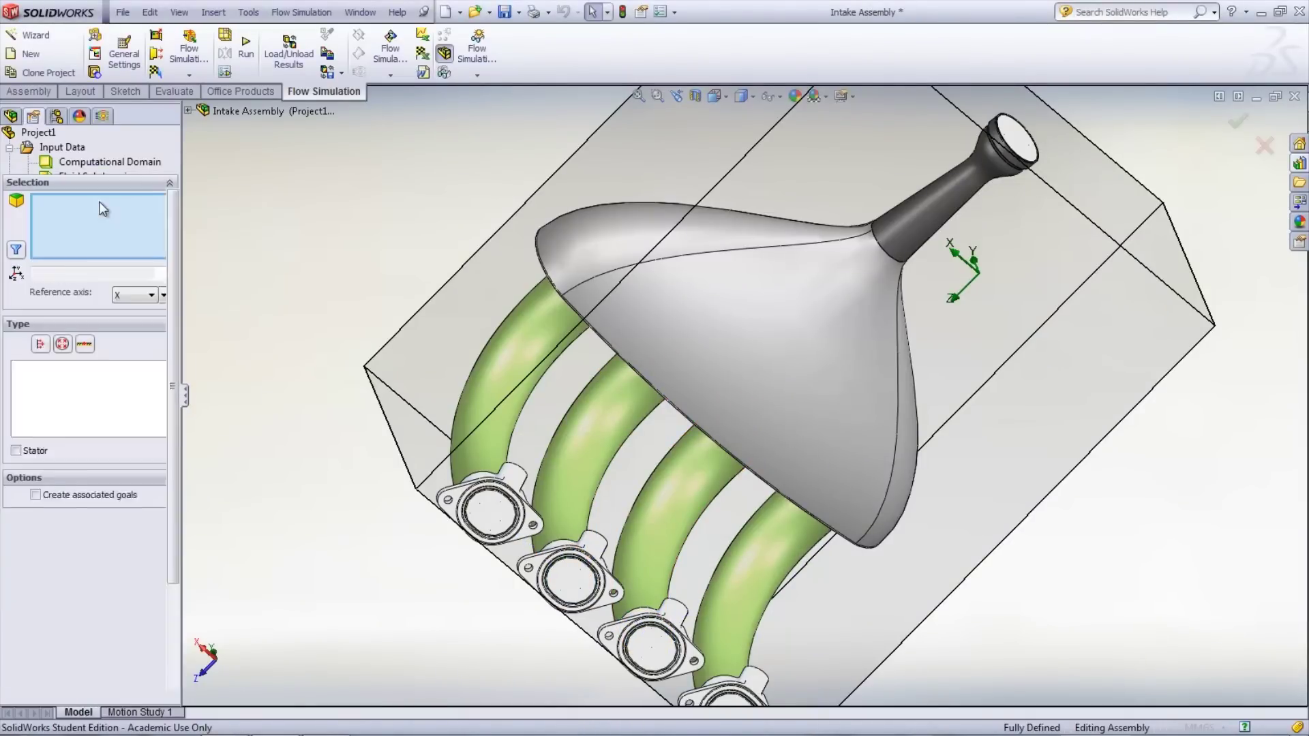
{"action": "right_click", "coordinate": [68, 195]}
{"action": "left_click", "coordinate": [136, 201]}
{"action": "right_click", "coordinate": [723, 696]}
{"action": "left_click", "coordinate": [805, 535]}
{"action": "left_click", "coordinate": [62, 344]}
{"action": "left_click", "coordinate": [10, 157]}
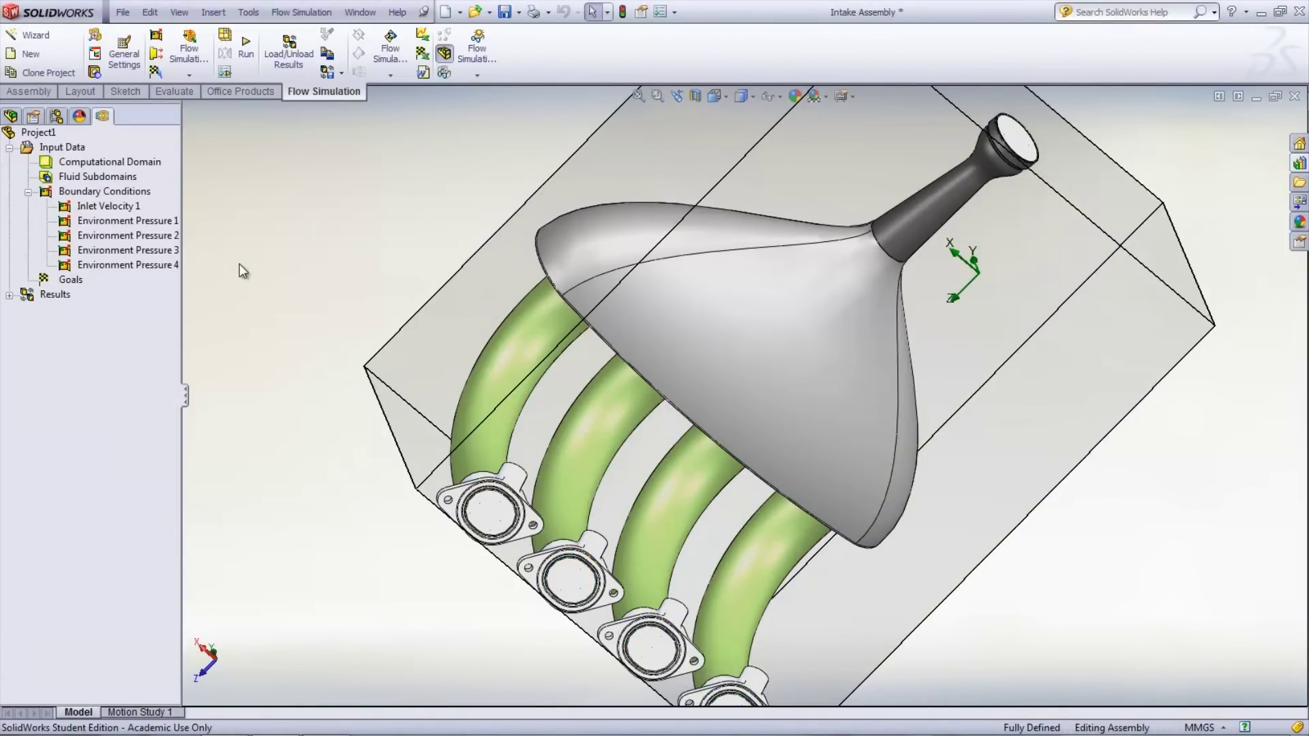
Add a surface goal for average volume flow on the inlet lid, named Volume Flow Rate
{"action": "right_click", "coordinate": [78, 279]}
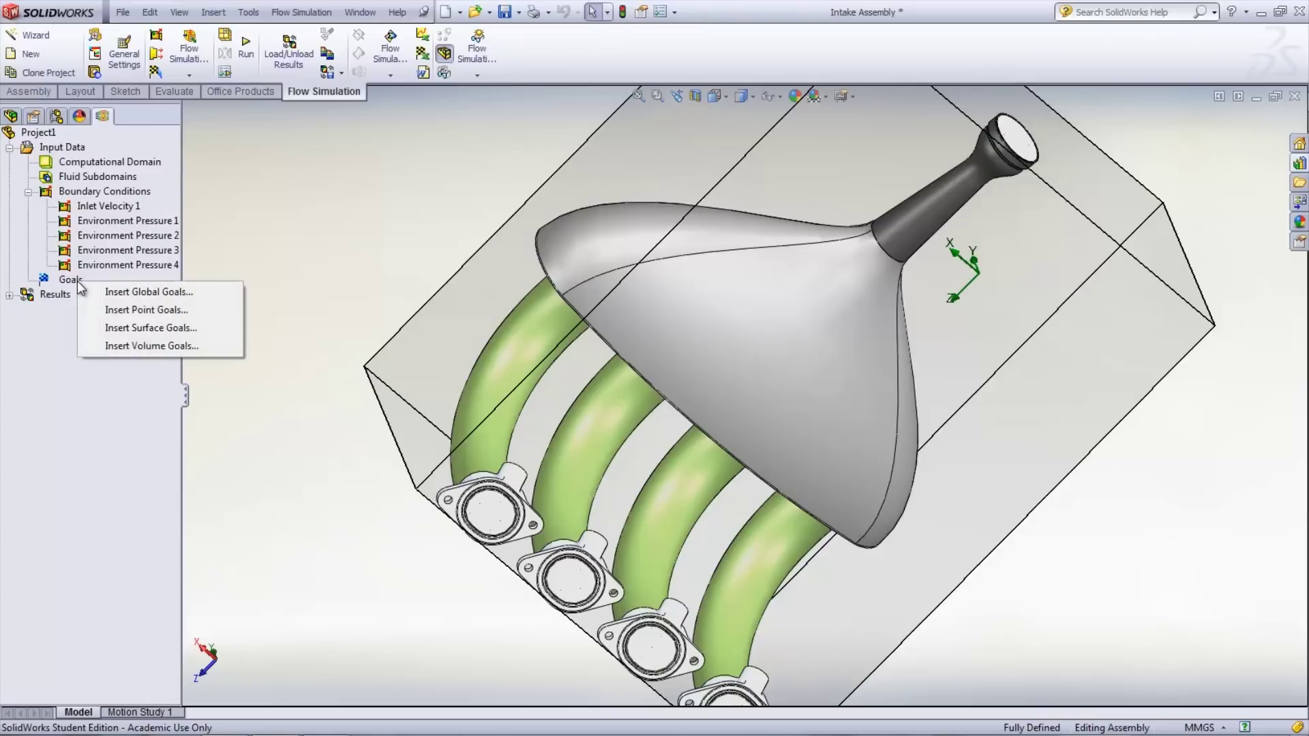
{"action": "left_click", "coordinate": [140, 328]}
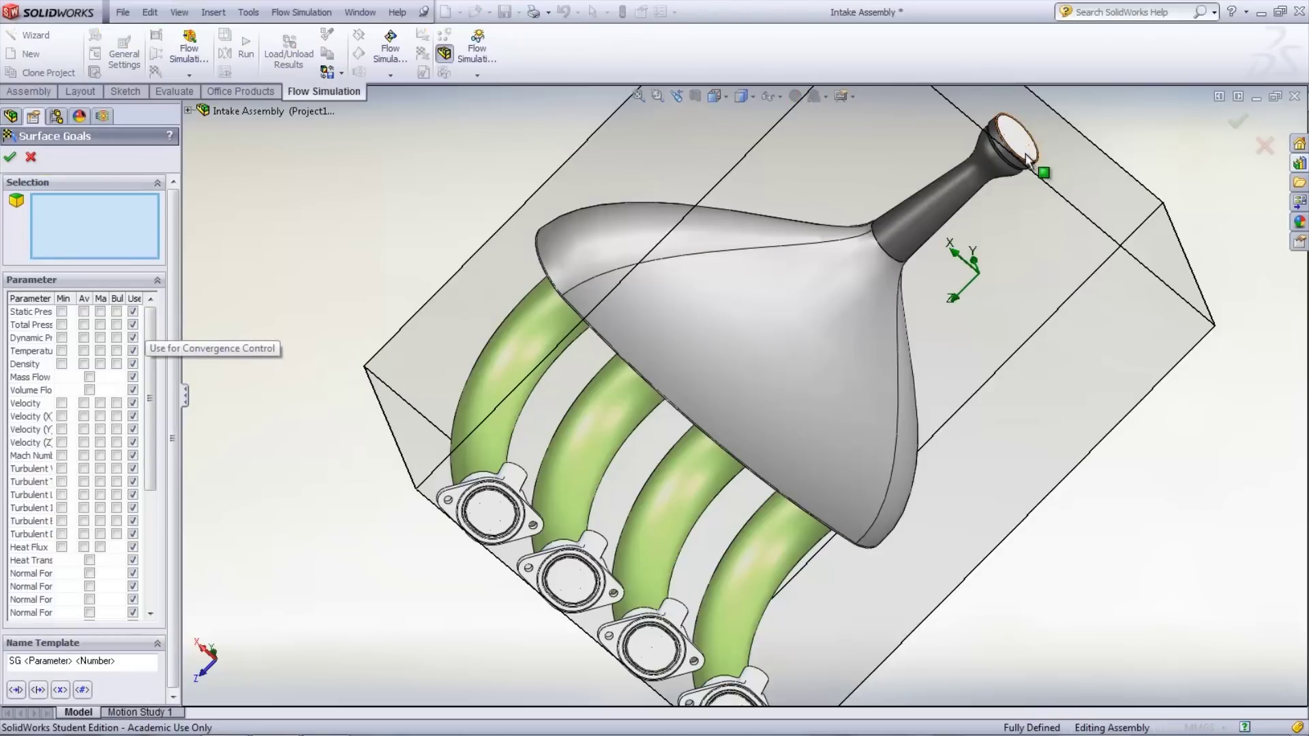
{"action": "mouse_move", "coordinate": [1023, 146]}
{"action": "middle_mouse_down"}
{"action": "mouse_move", "coordinate": [998, 223]}
{"action": "mouse_move", "coordinate": [1015, 141]}
{"action": "middle_mouse_up"}
{"action": "scroll", "coordinate": [1009, 147], "scroll_direction": "down", "scroll_amount": 5}
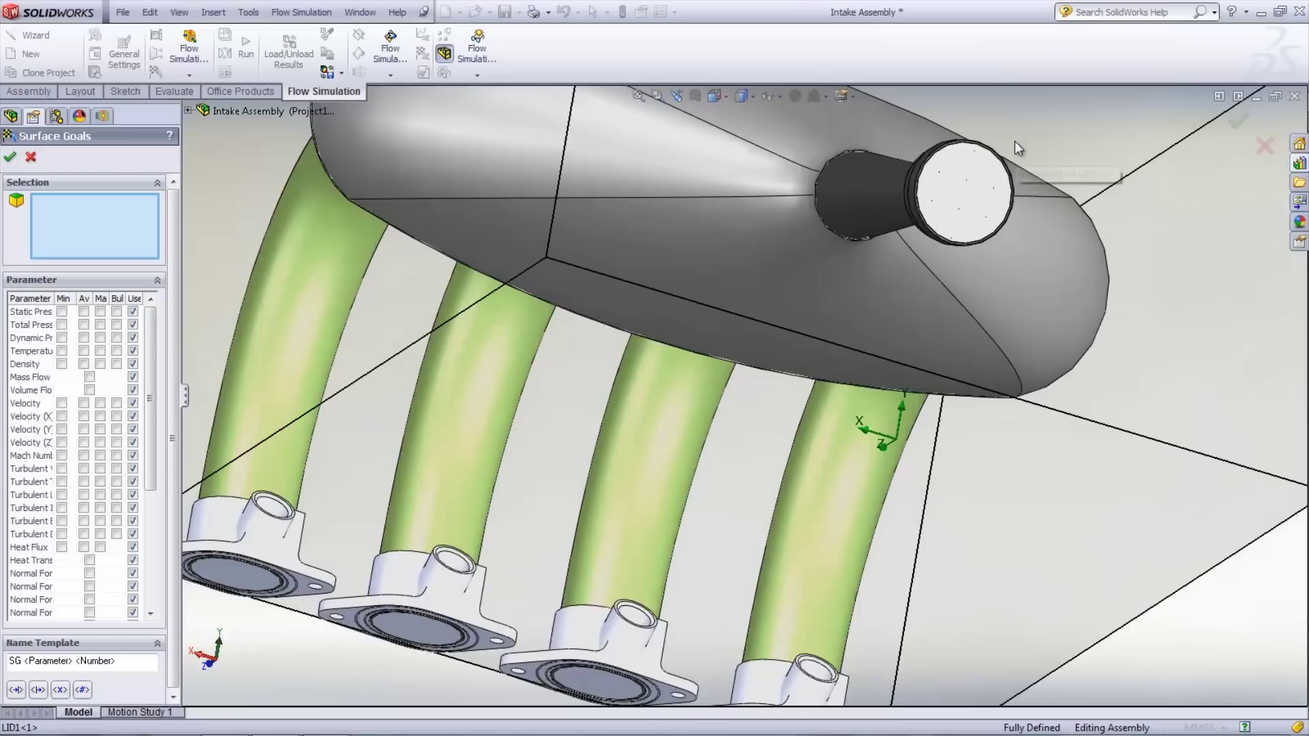
{"action": "right_click", "coordinate": [989, 192]}
{"action": "left_click", "coordinate": [1009, 197]}
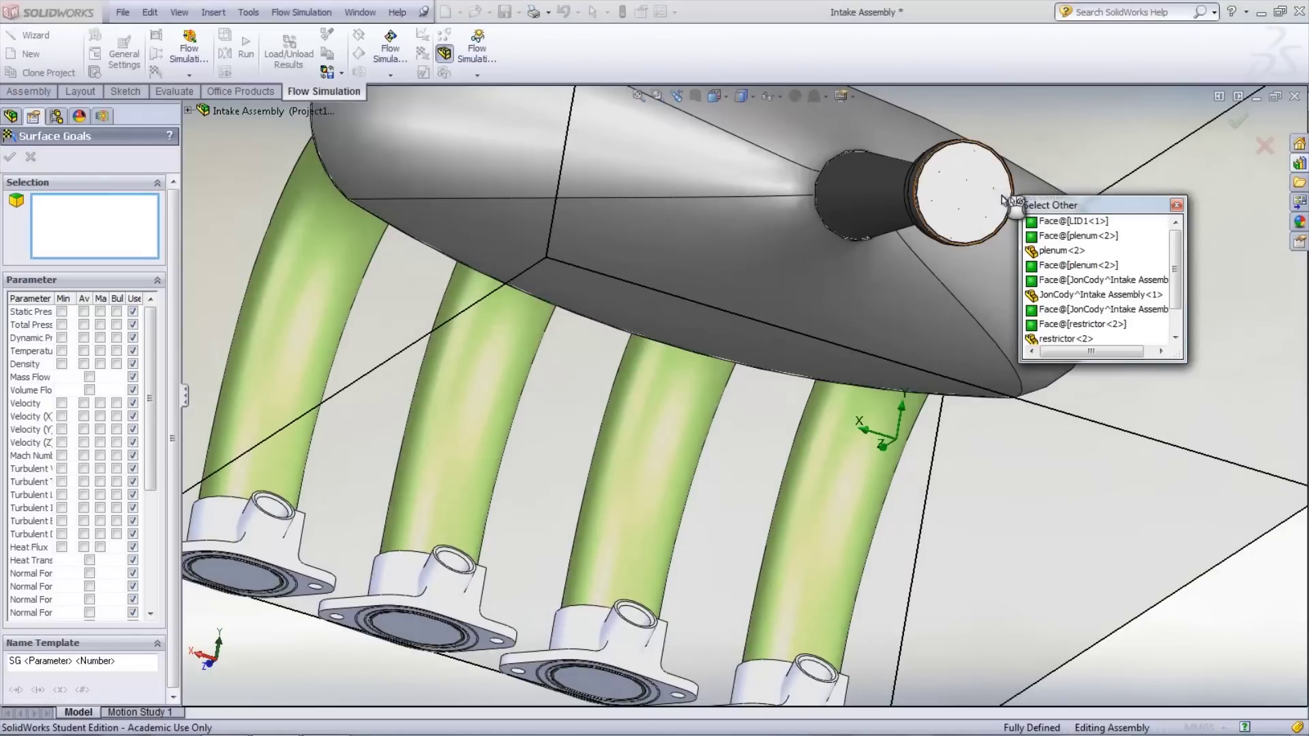
{"action": "left_click", "coordinate": [1040, 223]}
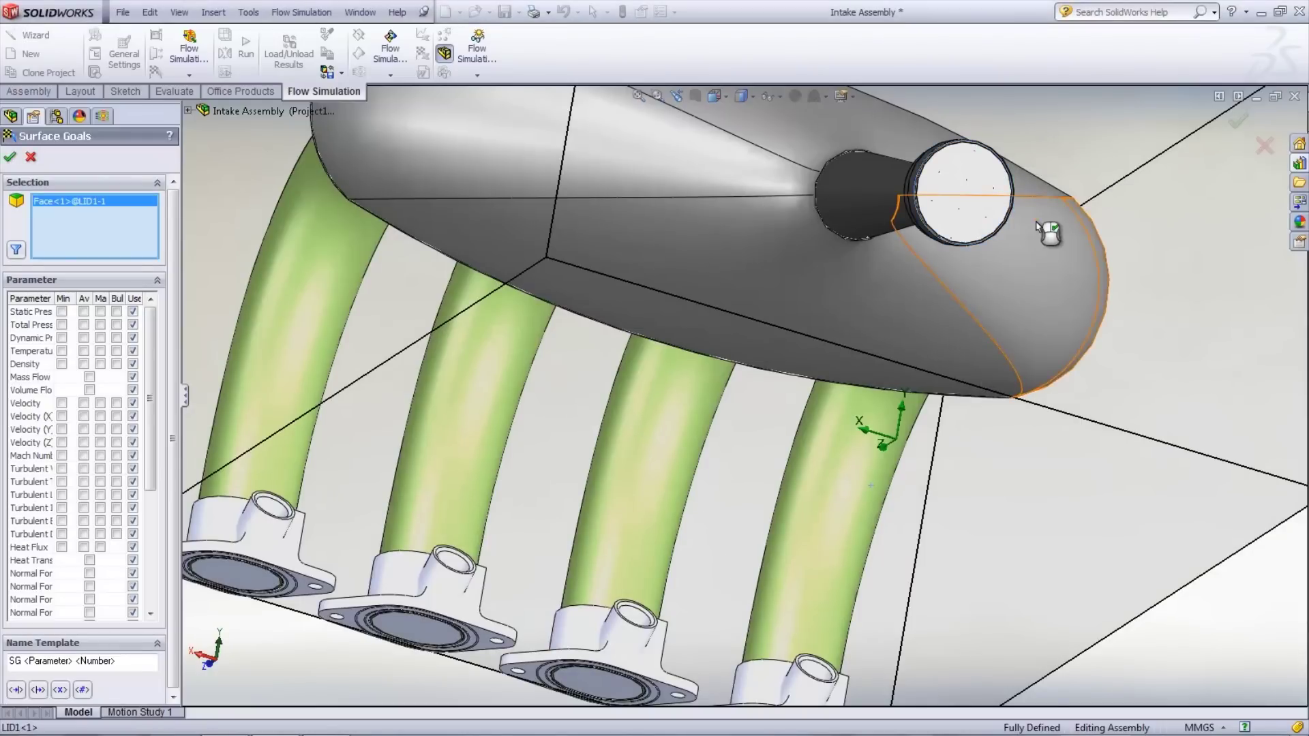
{"action": "left_click", "coordinate": [90, 390]}
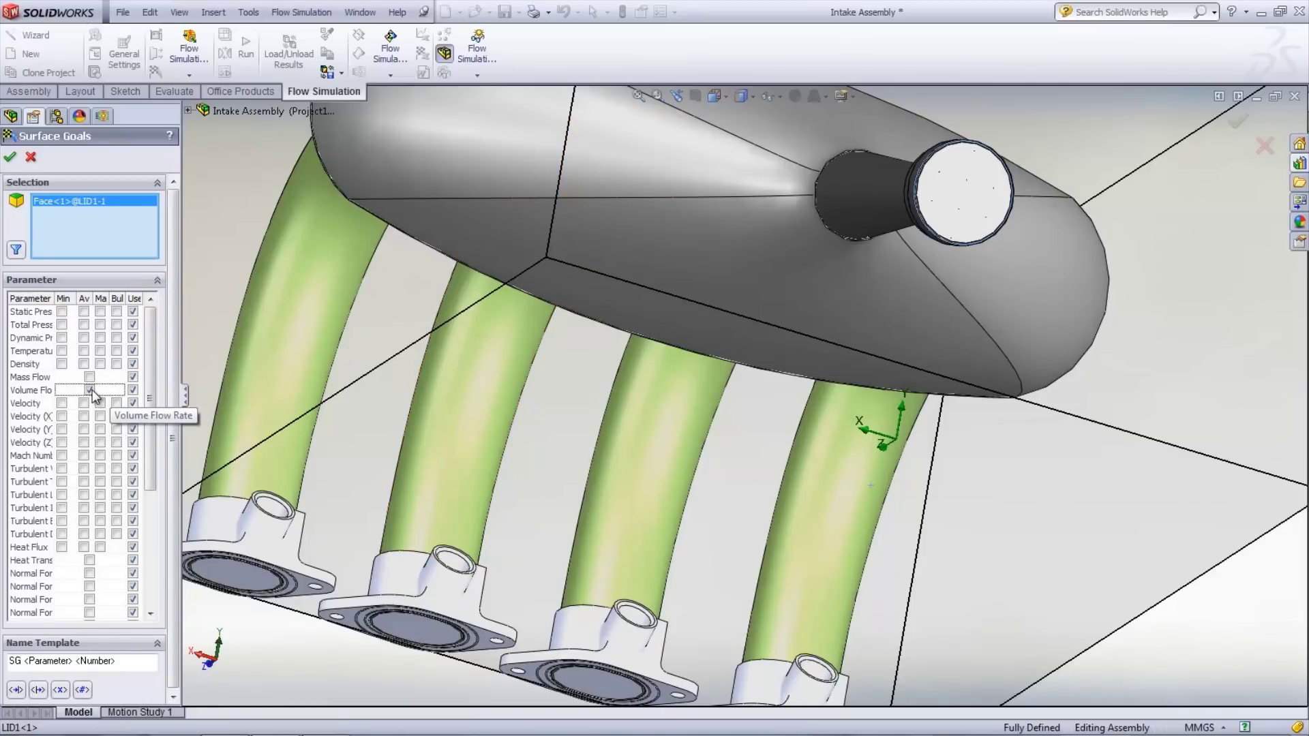
{"action": "left_click", "coordinate": [11, 158]}
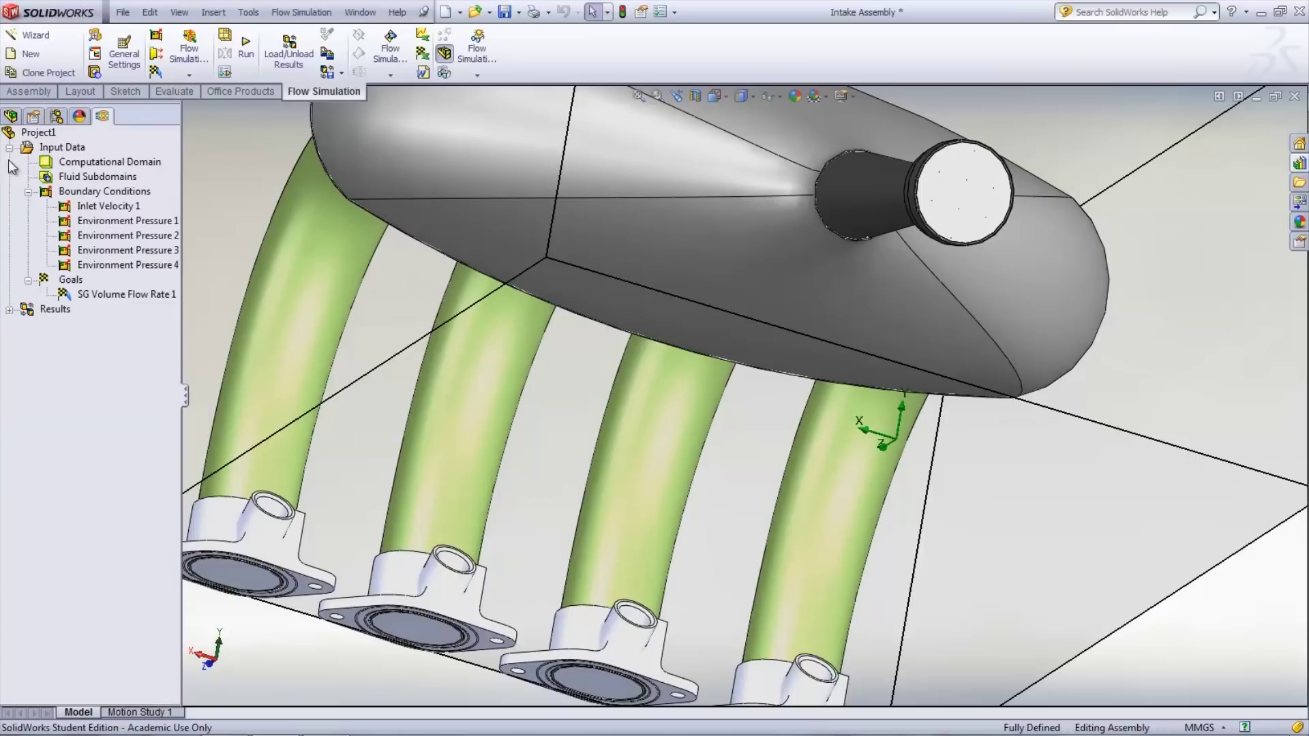
{"action": "right_click", "coordinate": [121, 296]}
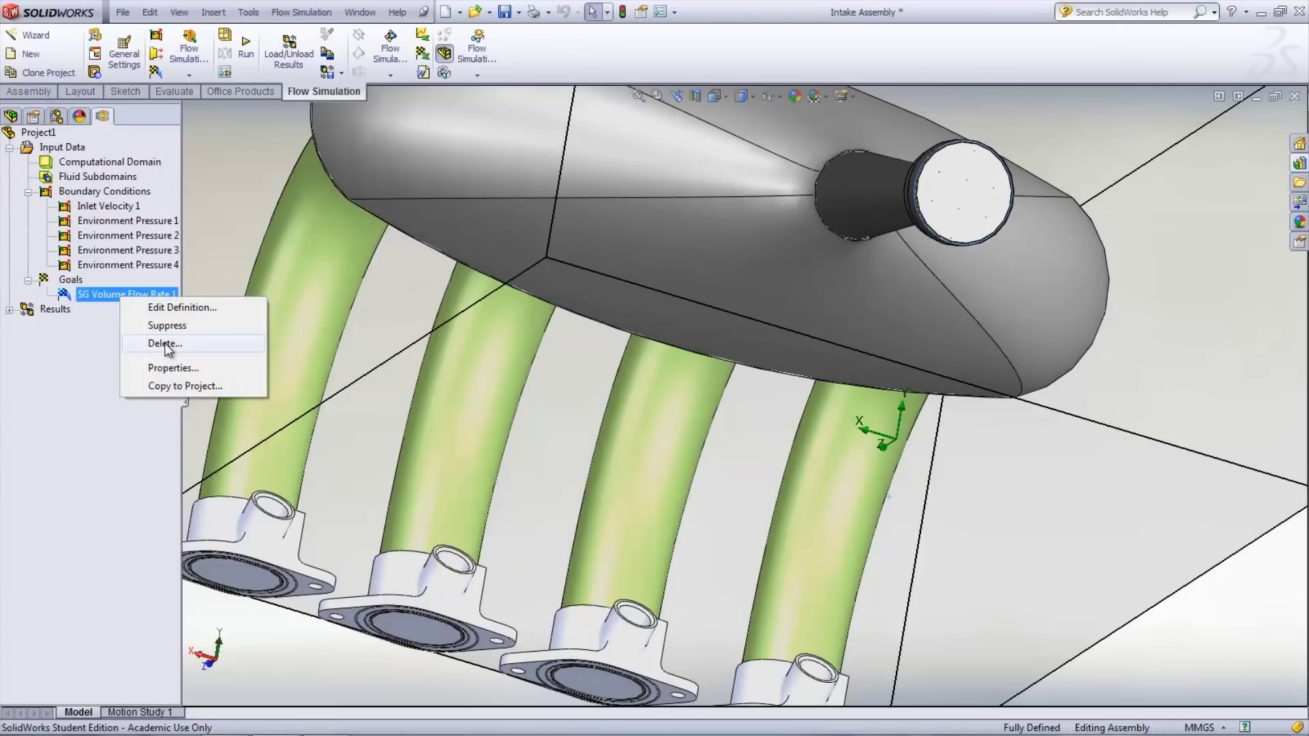
{"action": "left_click", "coordinate": [170, 368]}
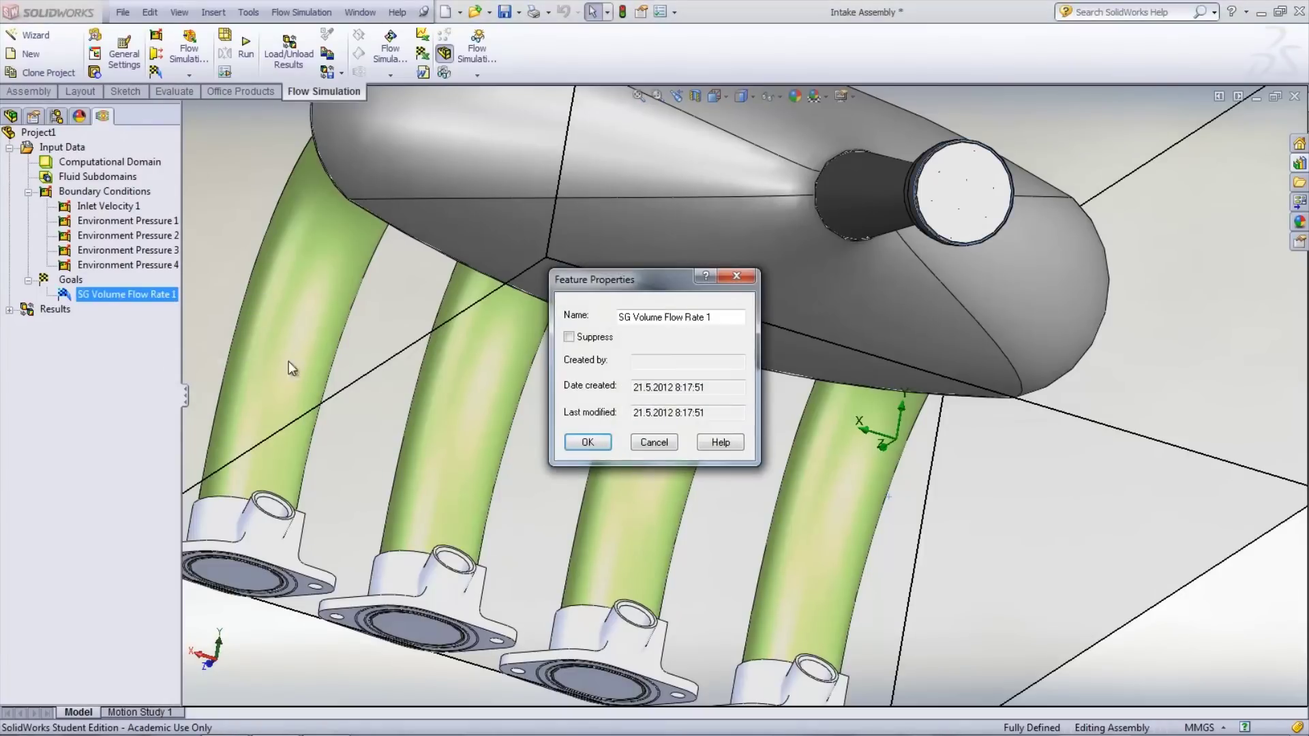
{"action": "type", "text": "Volume Flow Rate"}
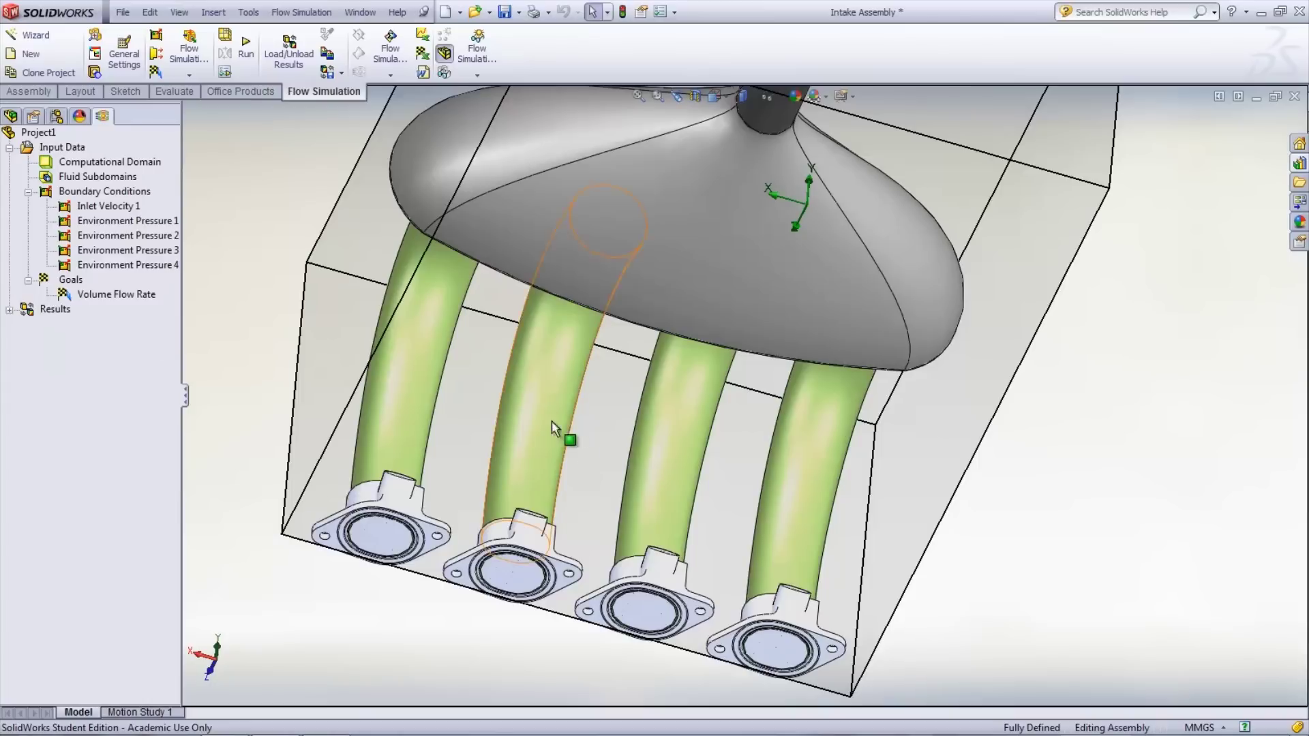
Create Equation Goal 1 as Outlet Volume Flow Rate 1 + 2 + 3 + 4
{"action": "right_click", "coordinate": [66, 279]}
{"action": "left_click", "coordinate": [91, 306]}
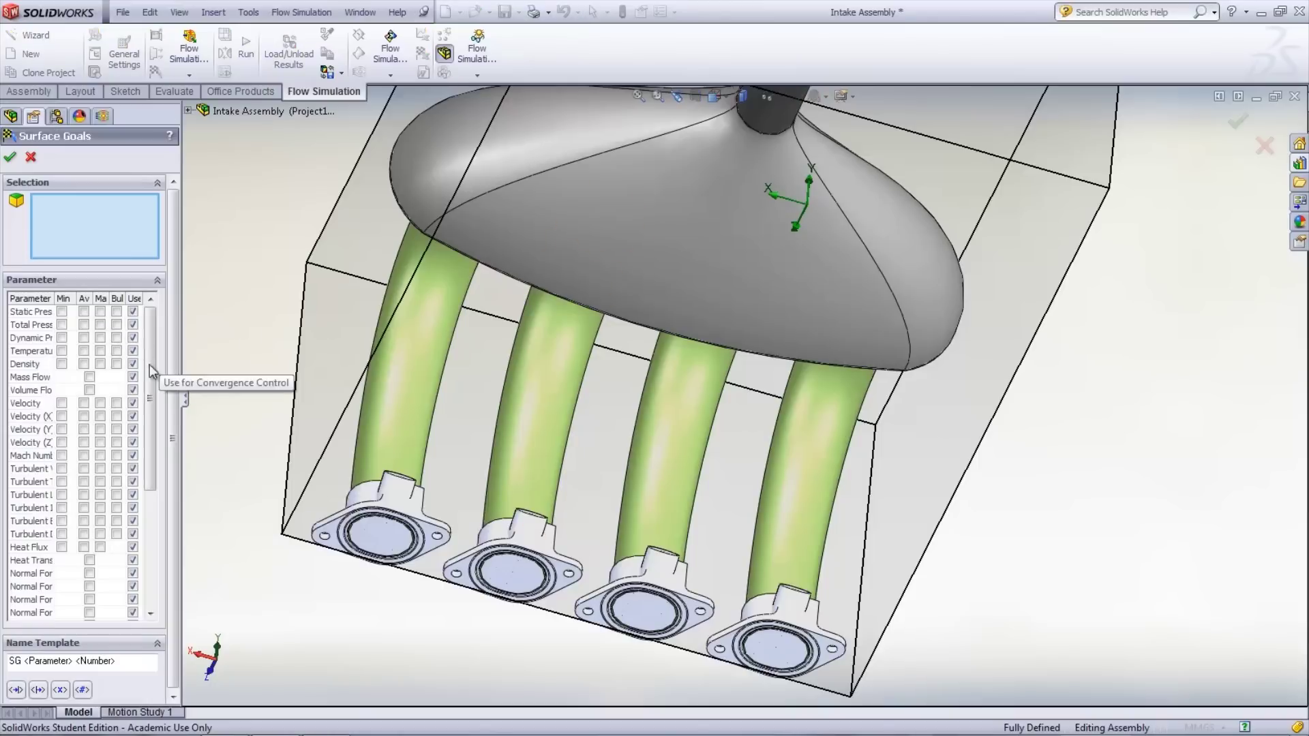
{"action": "right_click", "coordinate": [376, 527]}
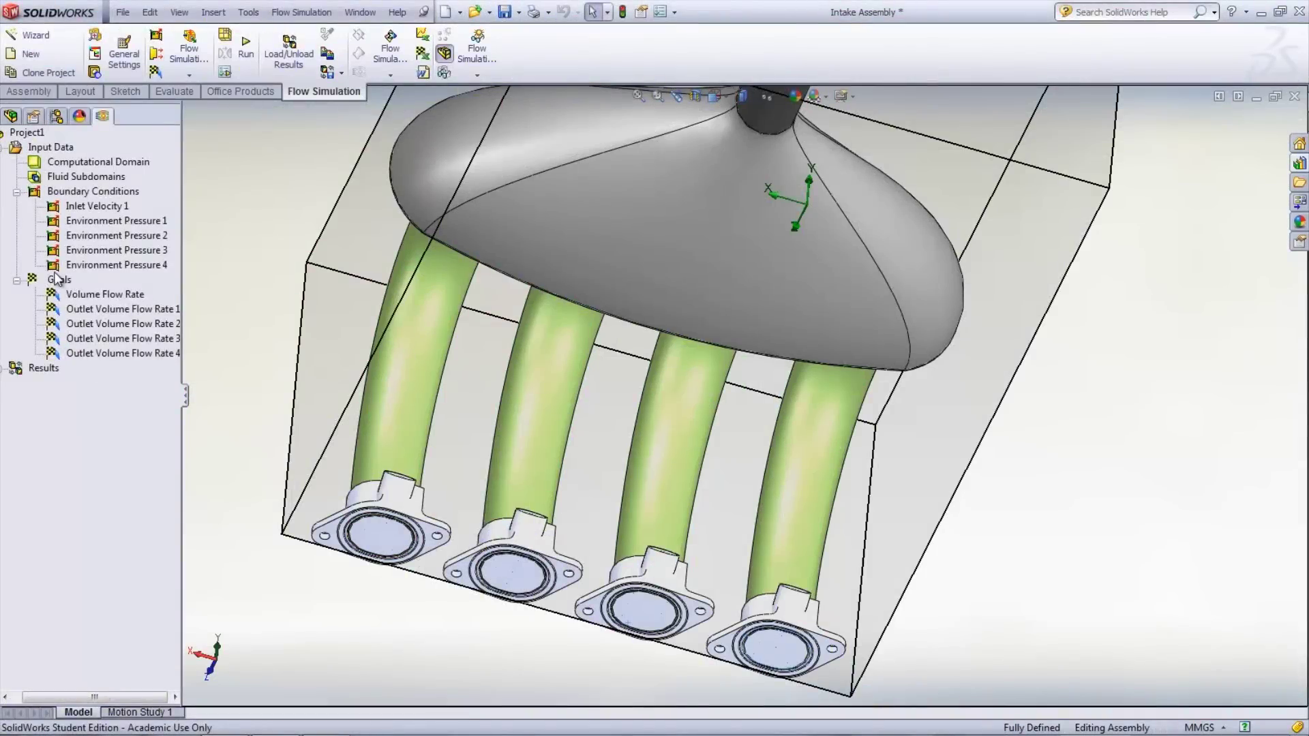
{"action": "right_click", "coordinate": [56, 279]}
{"action": "left_click", "coordinate": [125, 363]}
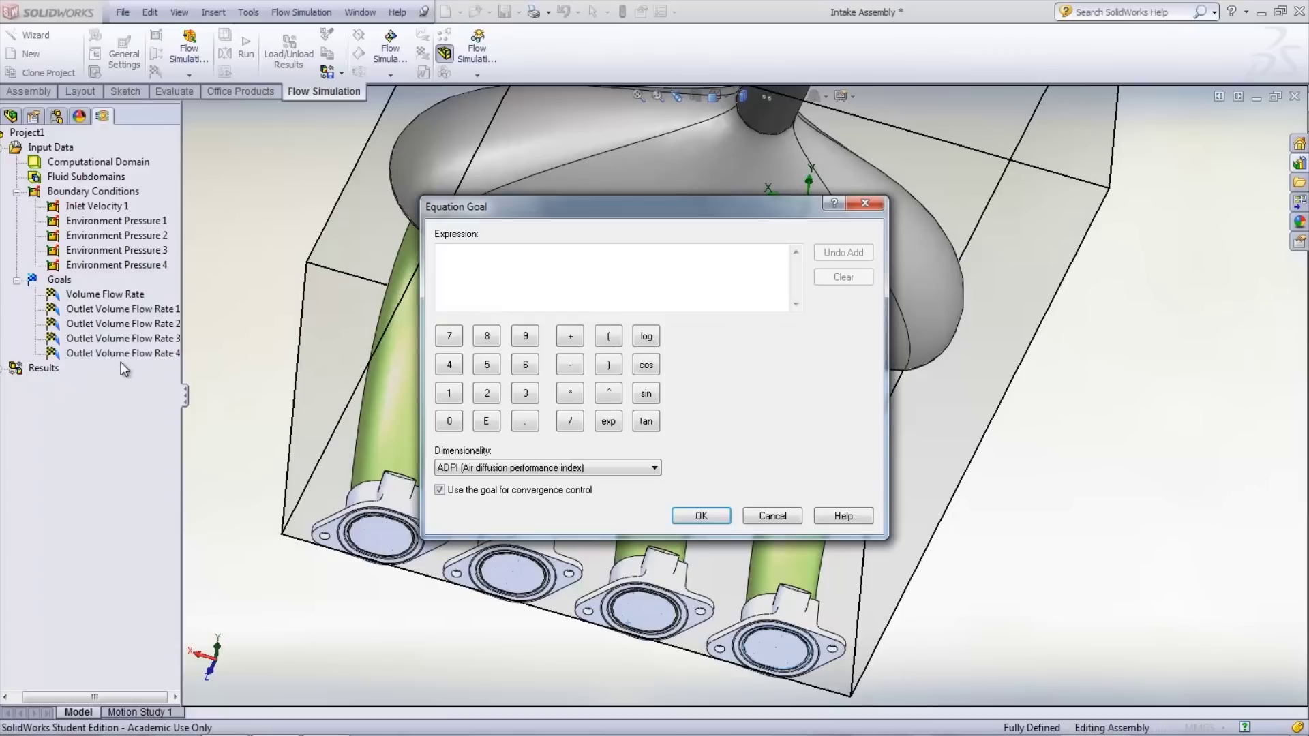
{"action": "left_click", "coordinate": [134, 311]}
{"action": "left_click", "coordinate": [570, 336]}
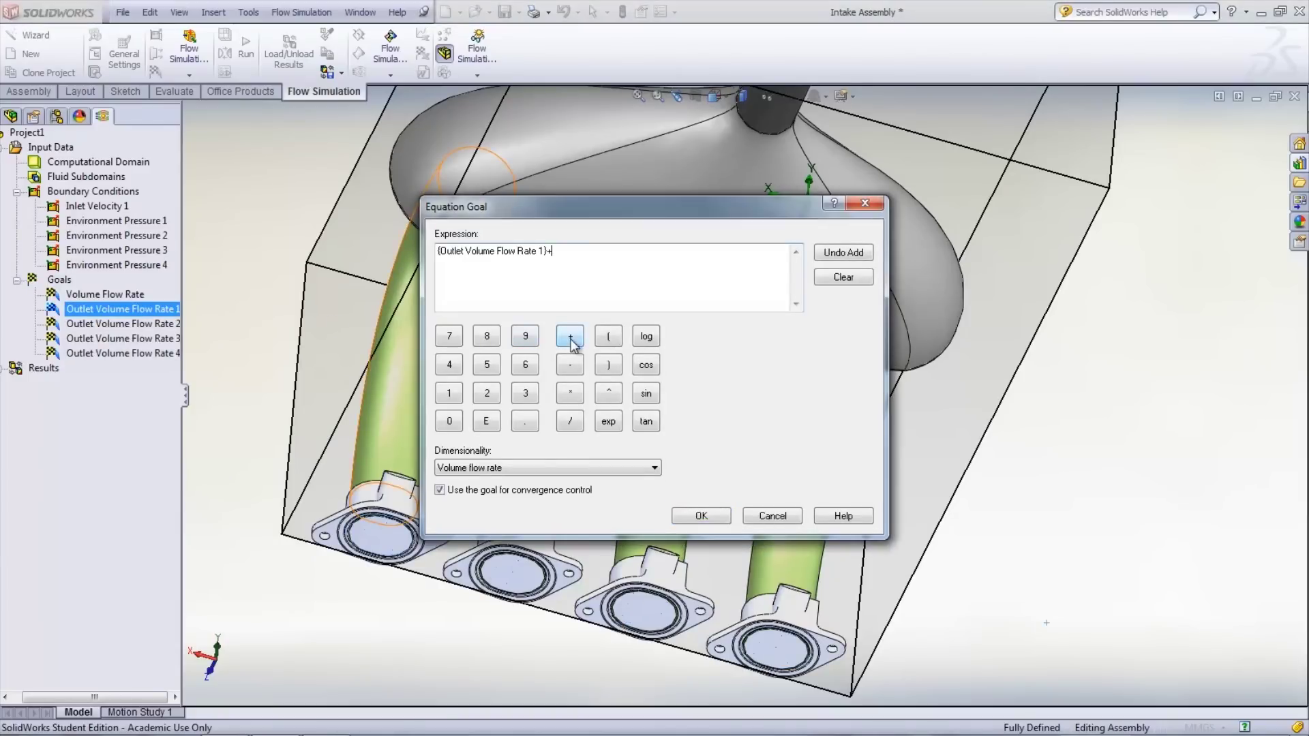
{"action": "left_click", "coordinate": [162, 324]}
{"action": "left_click", "coordinate": [570, 337]}
{"action": "left_click", "coordinate": [152, 340]}
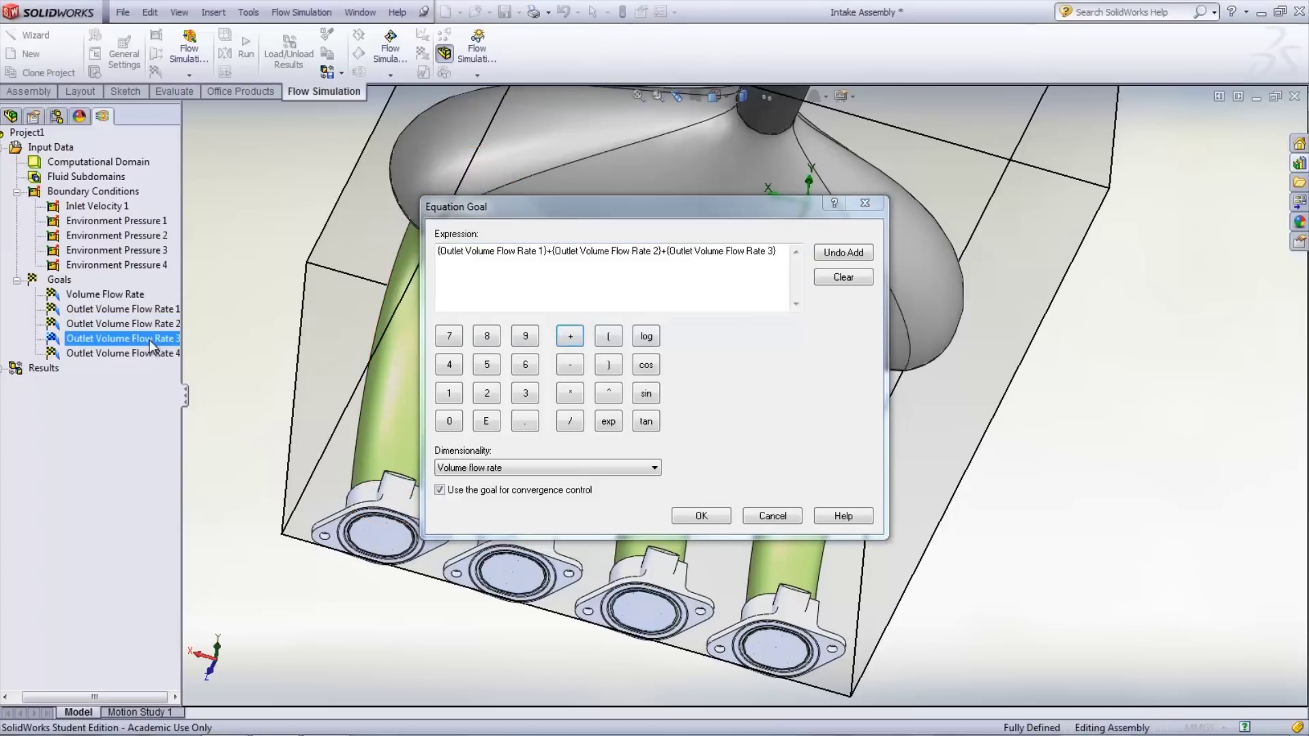
{"action": "left_click", "coordinate": [570, 336]}
{"action": "left_click", "coordinate": [151, 354]}
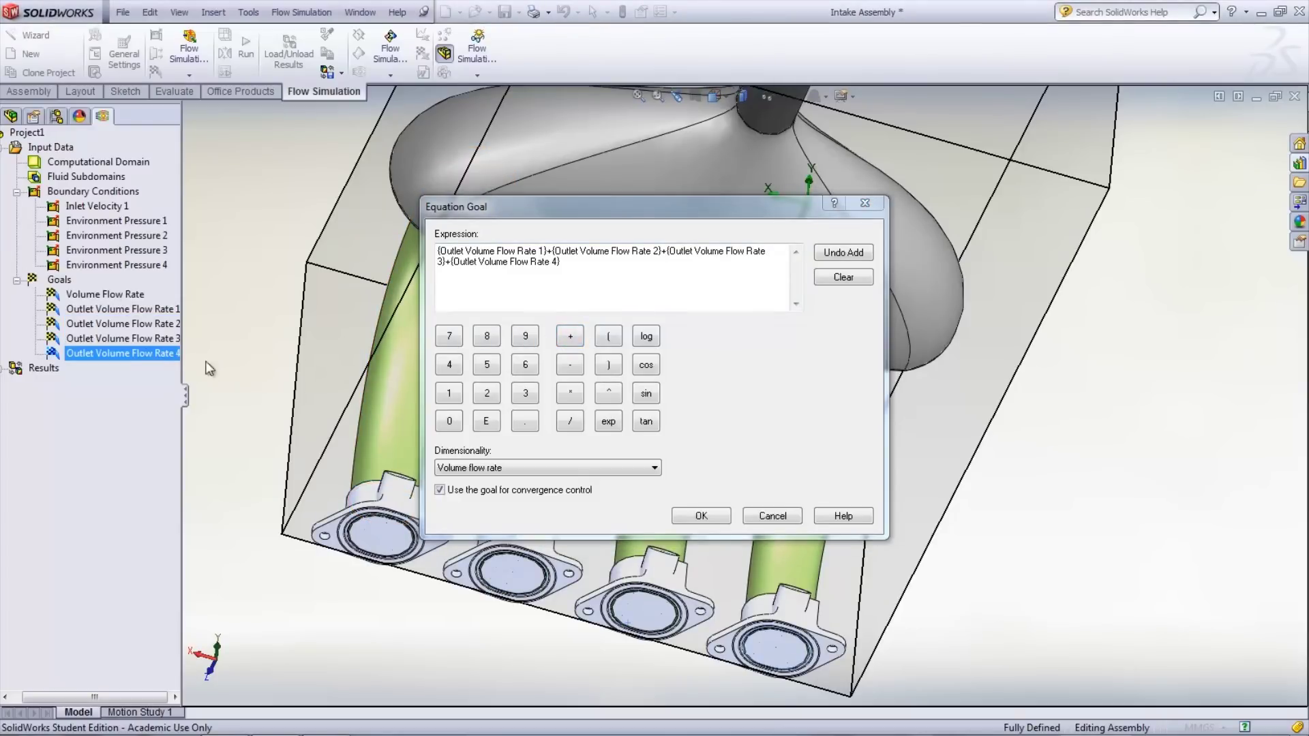
{"action": "left_click", "coordinate": [723, 523]}
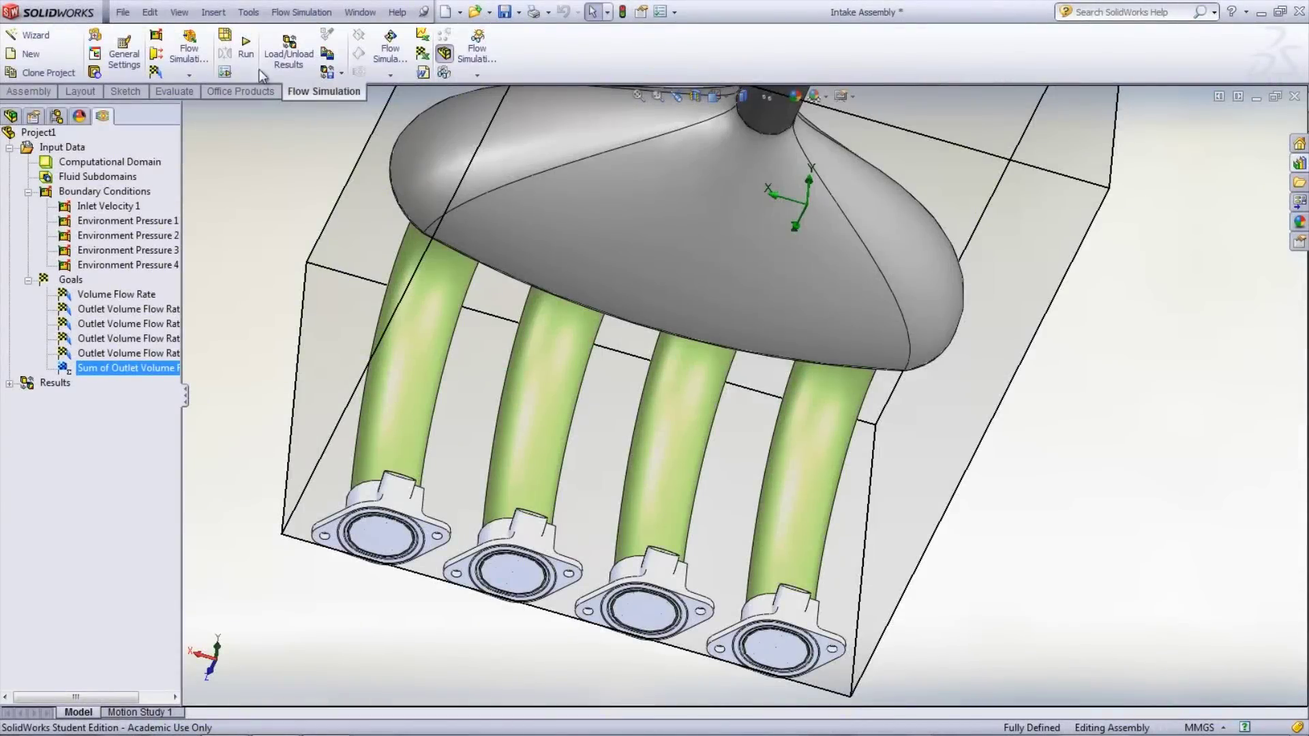
Run the manifold solver to completion, close the Solver window, and tilt the view
{"action": "left_click", "coordinate": [252, 55]}
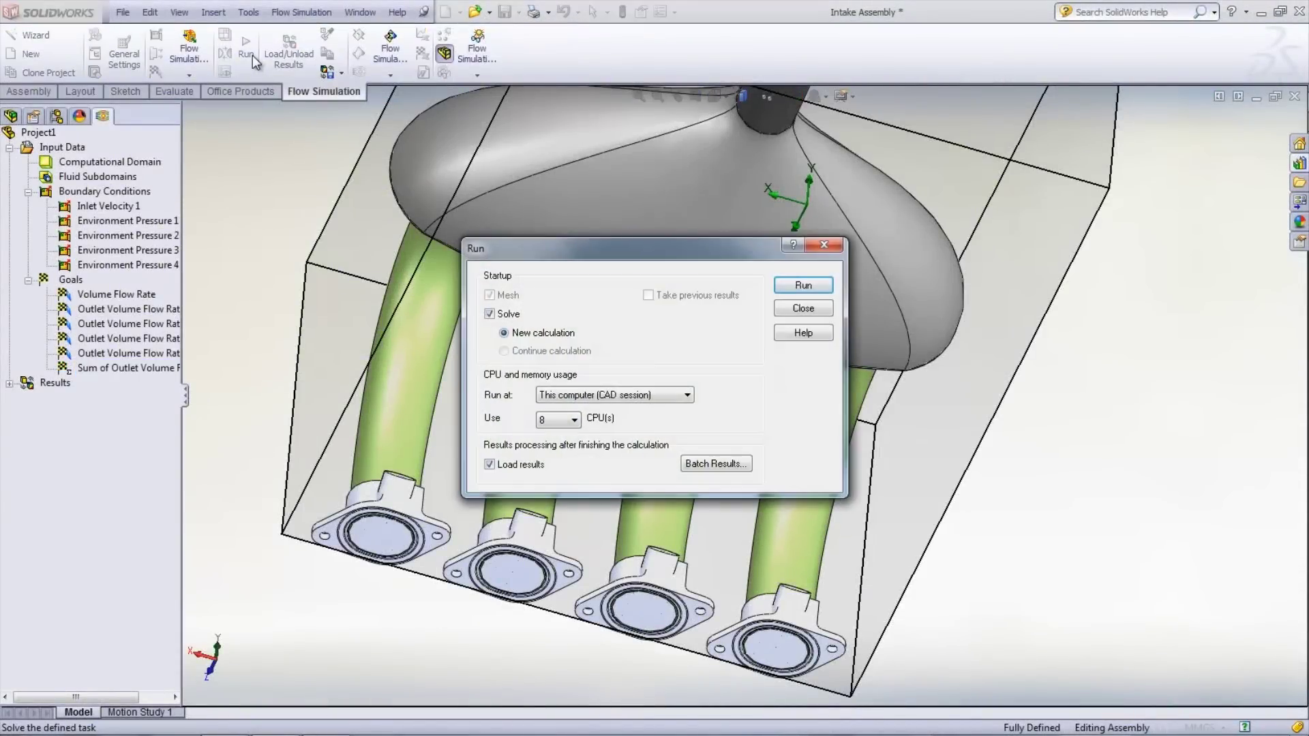
{"action": "left_click", "coordinate": [789, 290]}
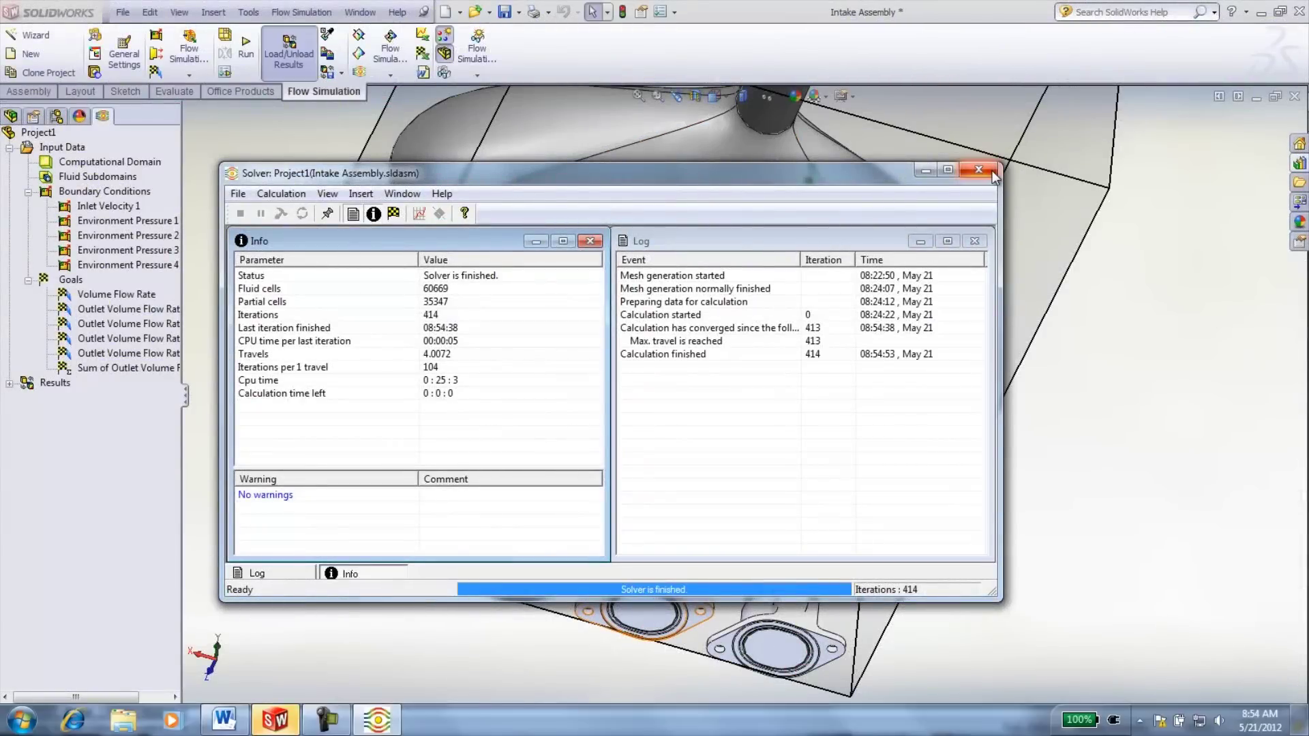
{"action": "left_click", "coordinate": [993, 172]}
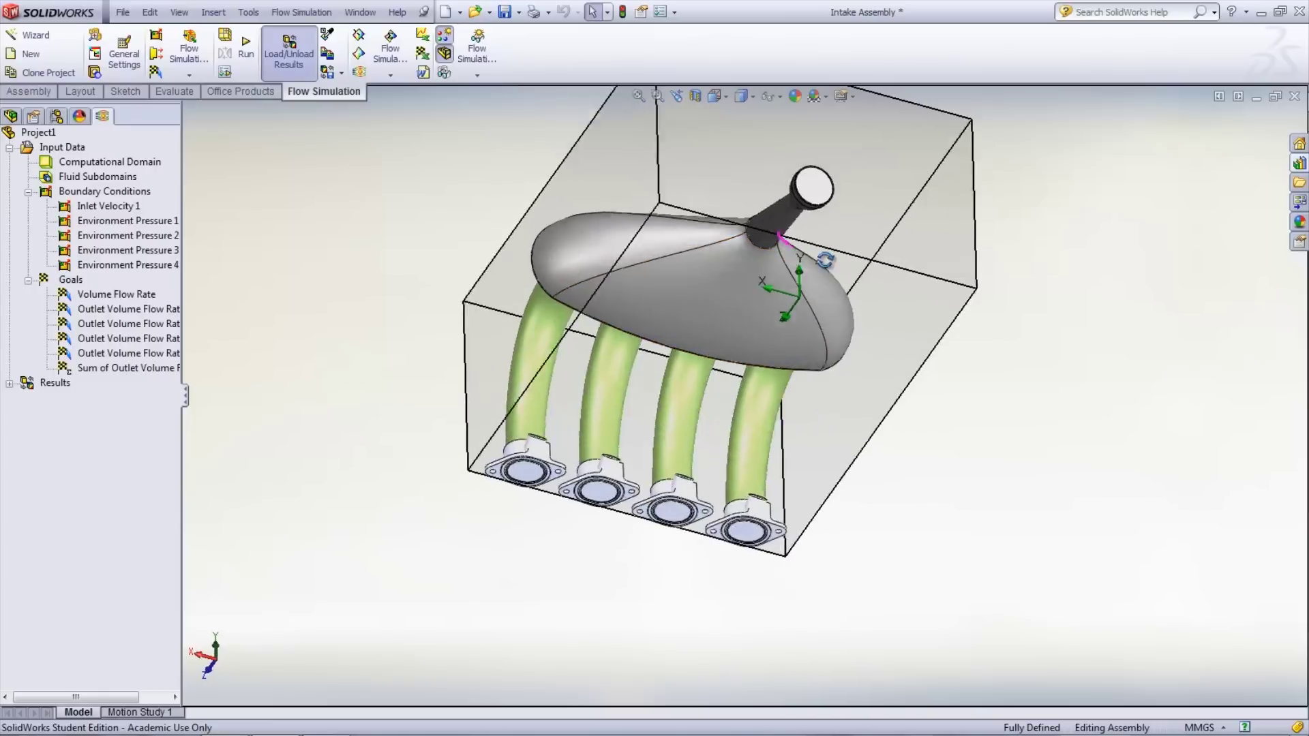
{"action": "middle_click_drag", "start_coordinate": [826, 259], "coordinate": [916, 345]}
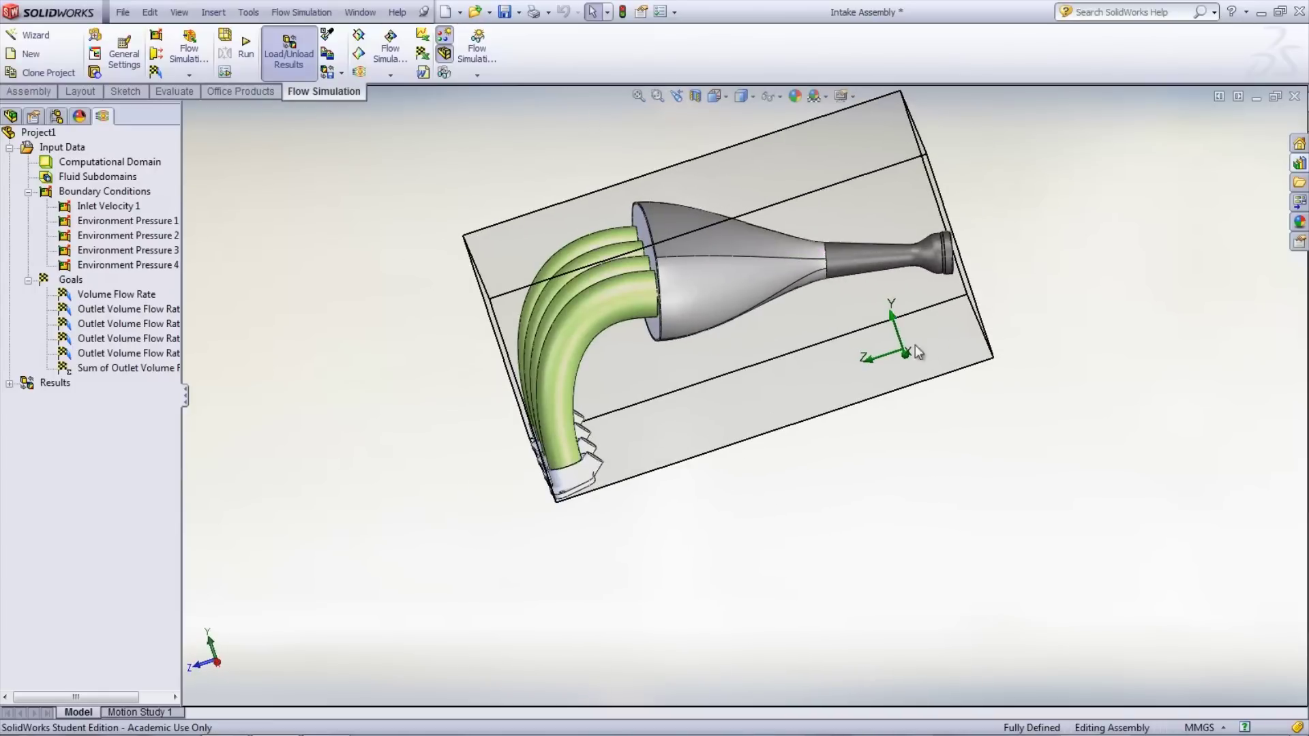
Set the model transparency to 0.72
{"action": "left_click", "coordinate": [479, 78]}
{"action": "left_click", "coordinate": [492, 174]}
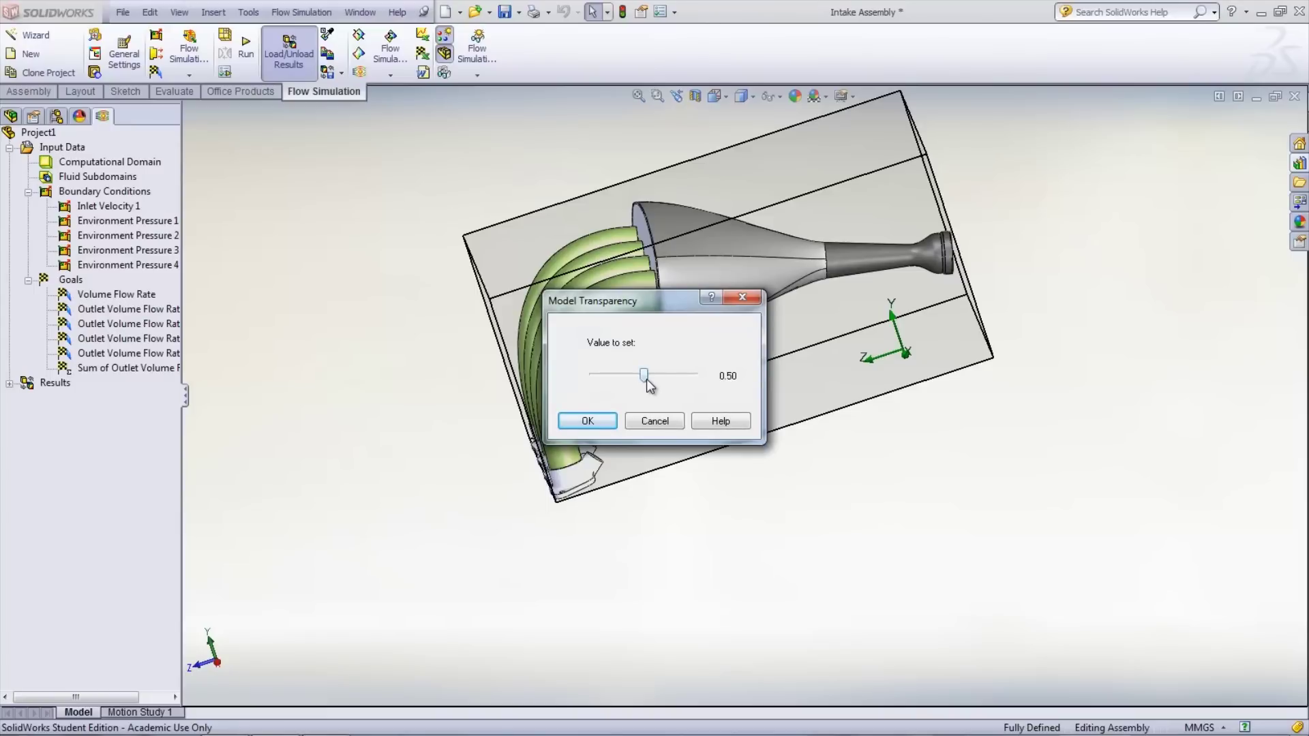
{"action": "left_click_drag", "start_coordinate": [647, 381], "coordinate": [667, 379]}
{"action": "left_click", "coordinate": [588, 422]}
Expand the Results list and bring up the Cut Plots options
{"action": "scroll", "coordinate": [1014, 213], "scroll_direction": "down", "scroll_amount": 2}
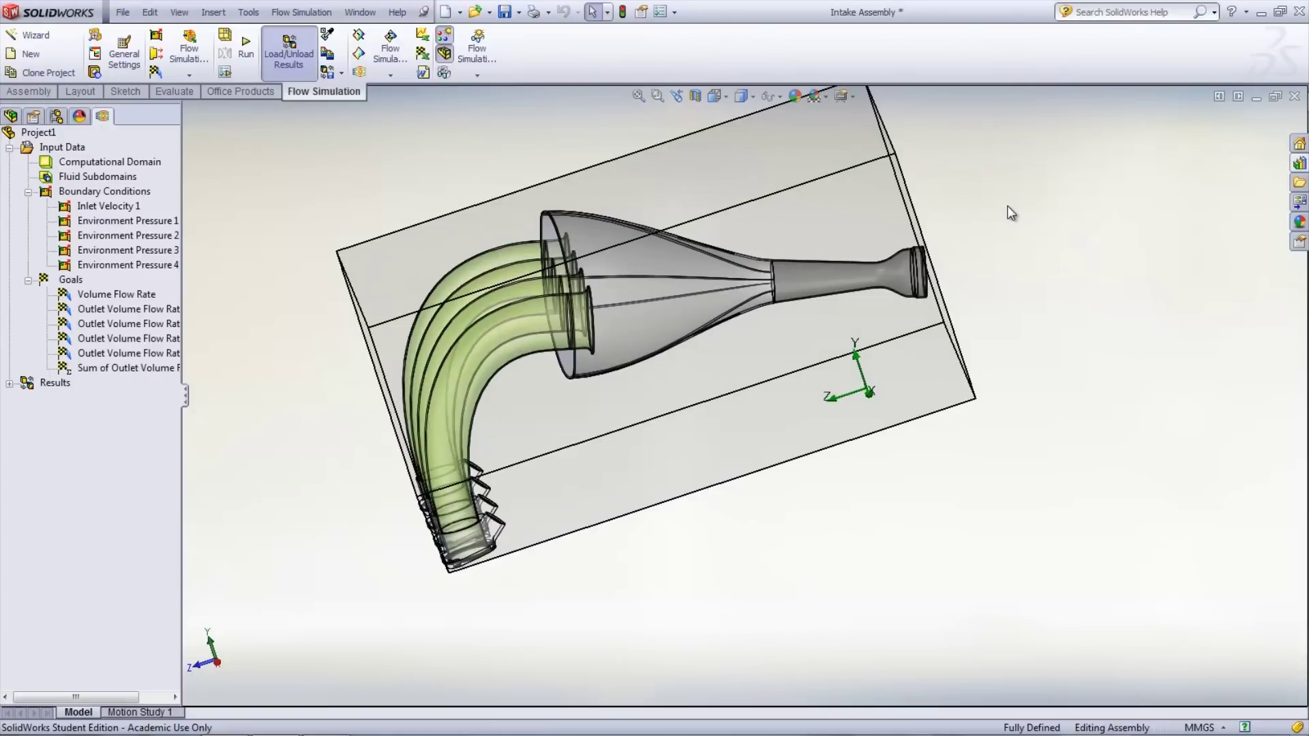
{"action": "left_click", "coordinate": [9, 384]}
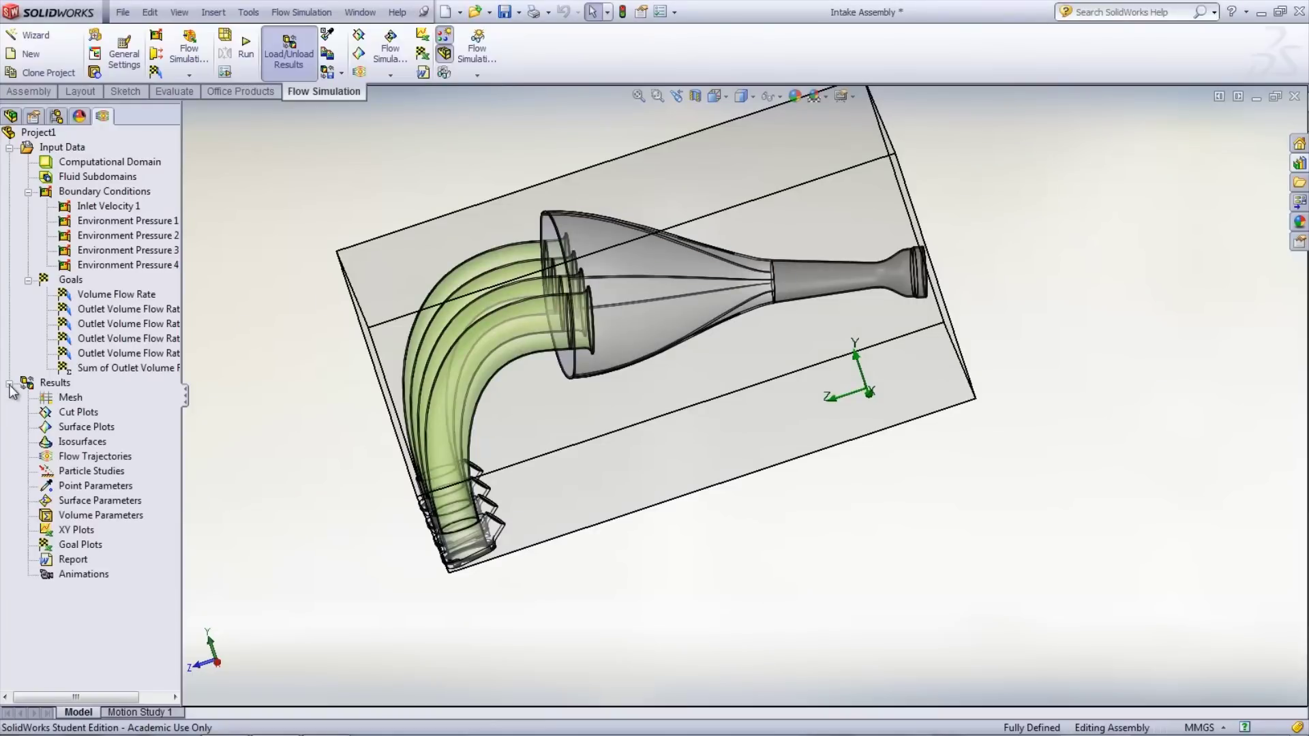
{"action": "right_click", "coordinate": [57, 413]}
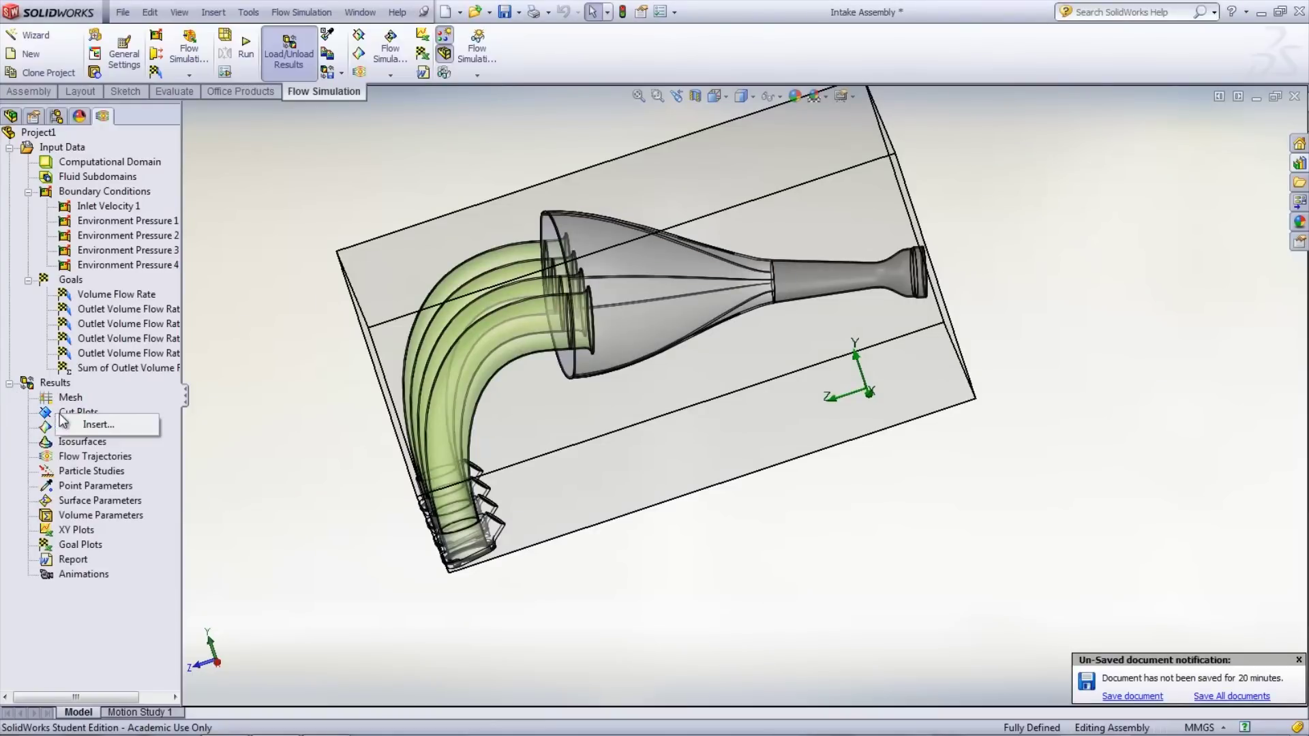
Insert a cut plot sectioned on the plenum part's Top Plane
{"action": "left_click", "coordinate": [82, 425]}
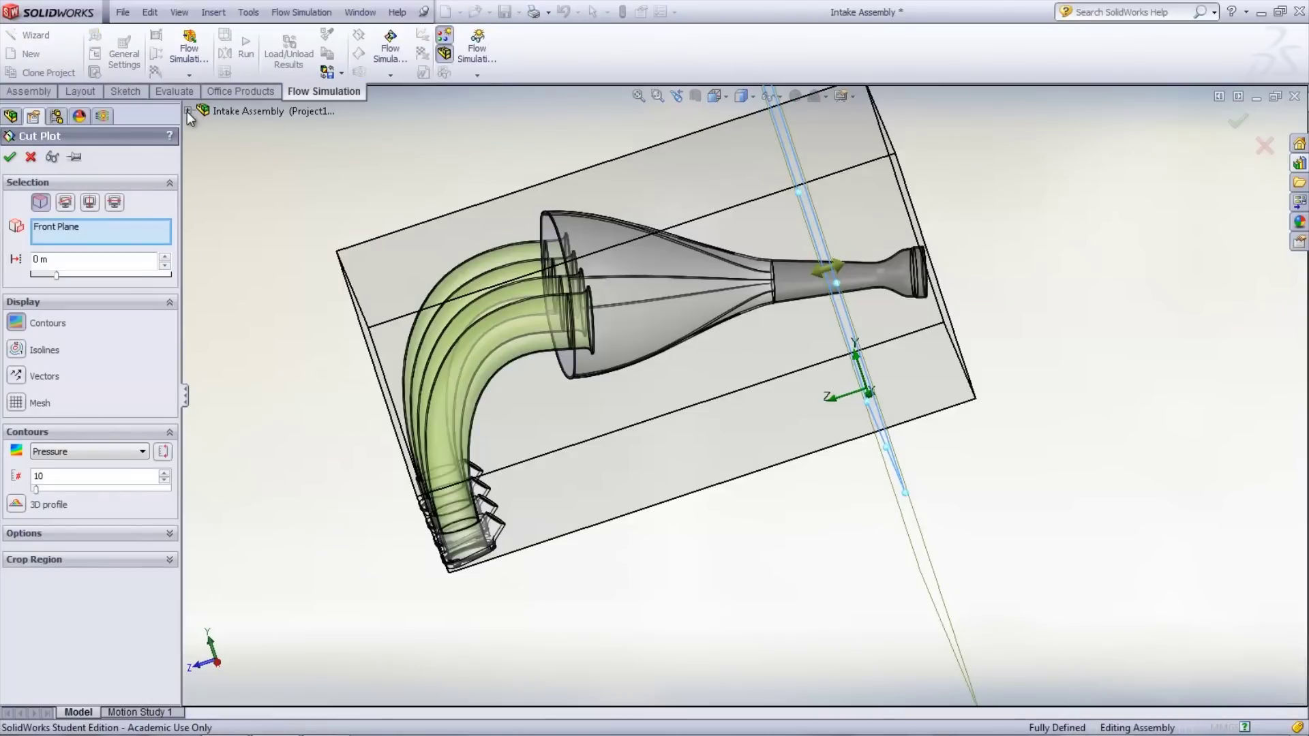
{"action": "left_click", "coordinate": [188, 111]}
{"action": "left_click", "coordinate": [203, 273]}
{"action": "left_click", "coordinate": [263, 361]}
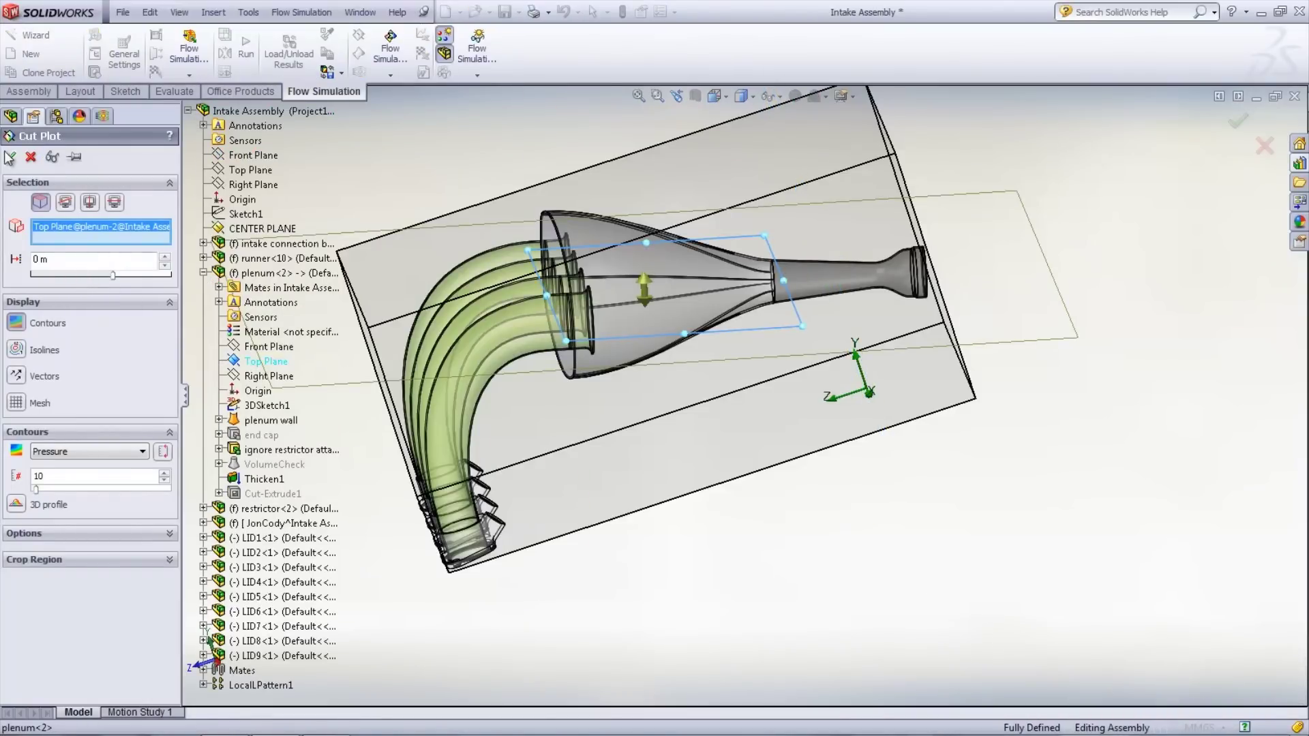
{"action": "key", "text": "Return"}
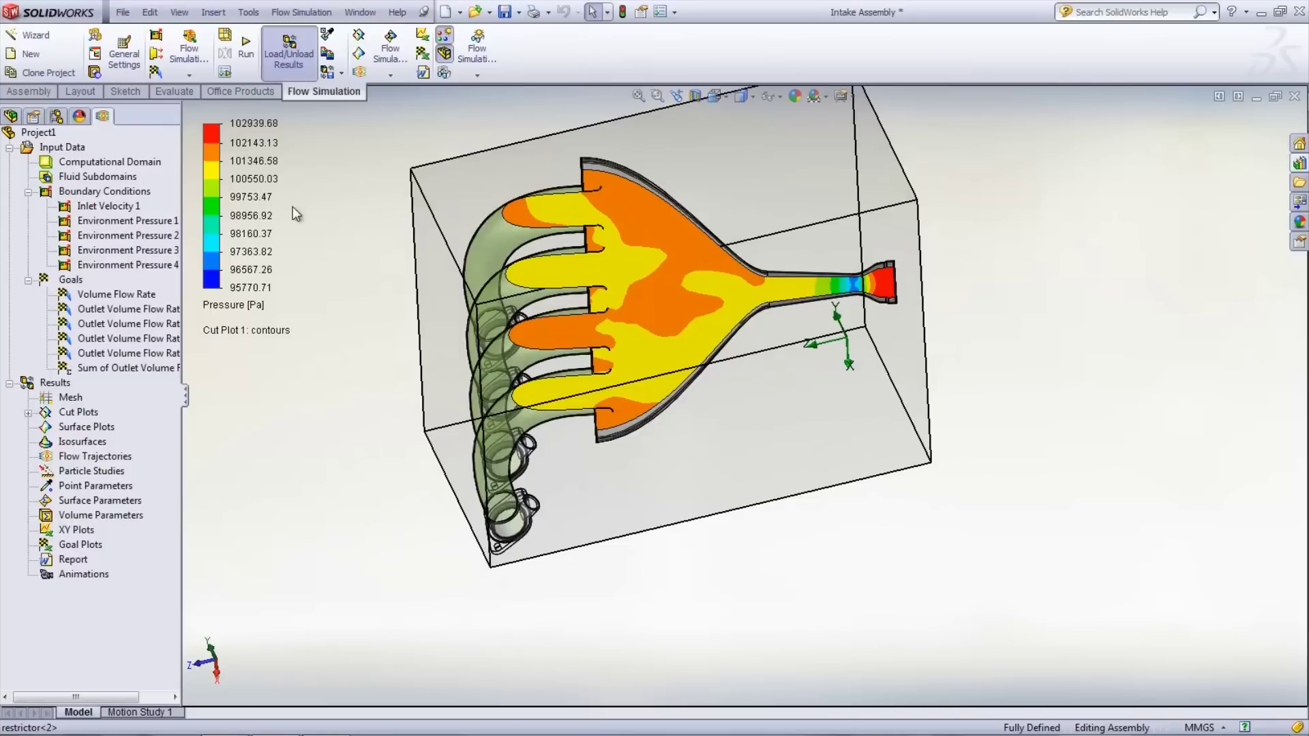
Switch the cut plot legend from pressure to velocity, then hide Cut Plot 1
{"action": "left_click_drag", "start_coordinate": [214, 194], "coordinate": [377, 194]}
{"action": "double_click", "coordinate": [377, 194]}
{"action": "left_click", "coordinate": [164, 201]}
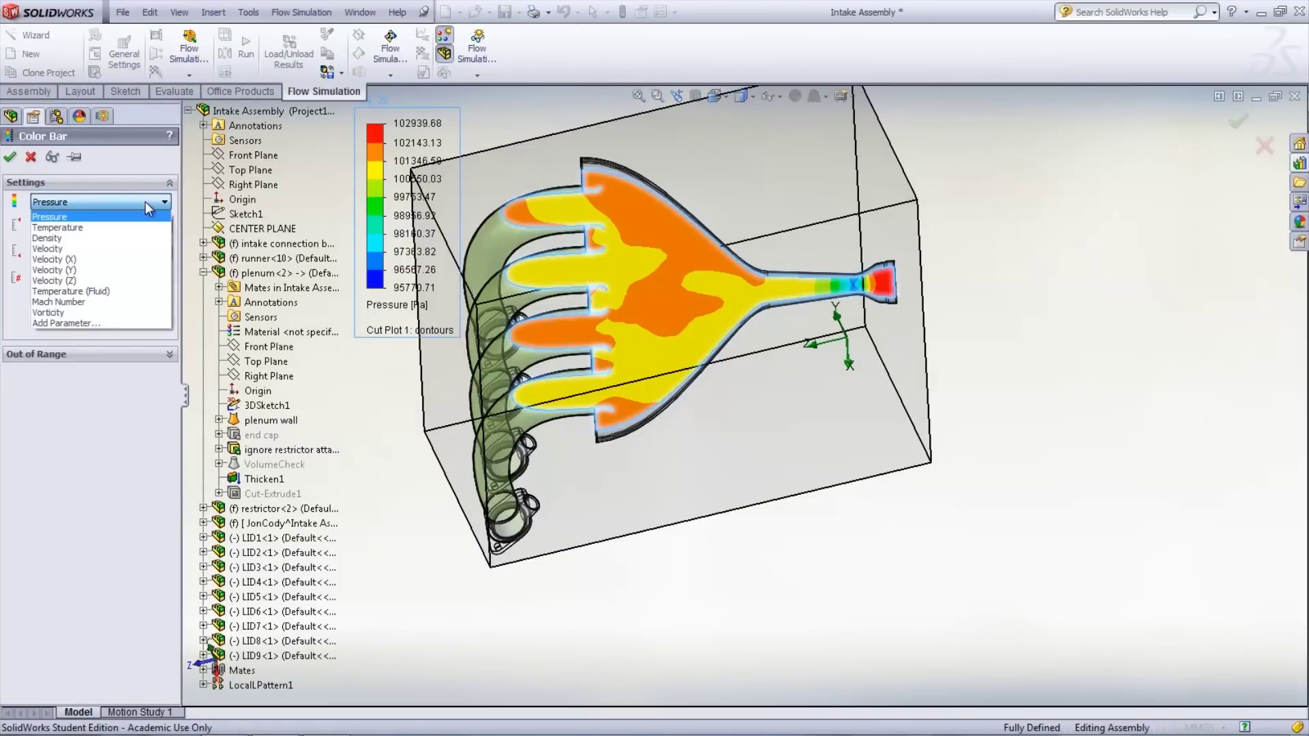
{"action": "left_click", "coordinate": [136, 249]}
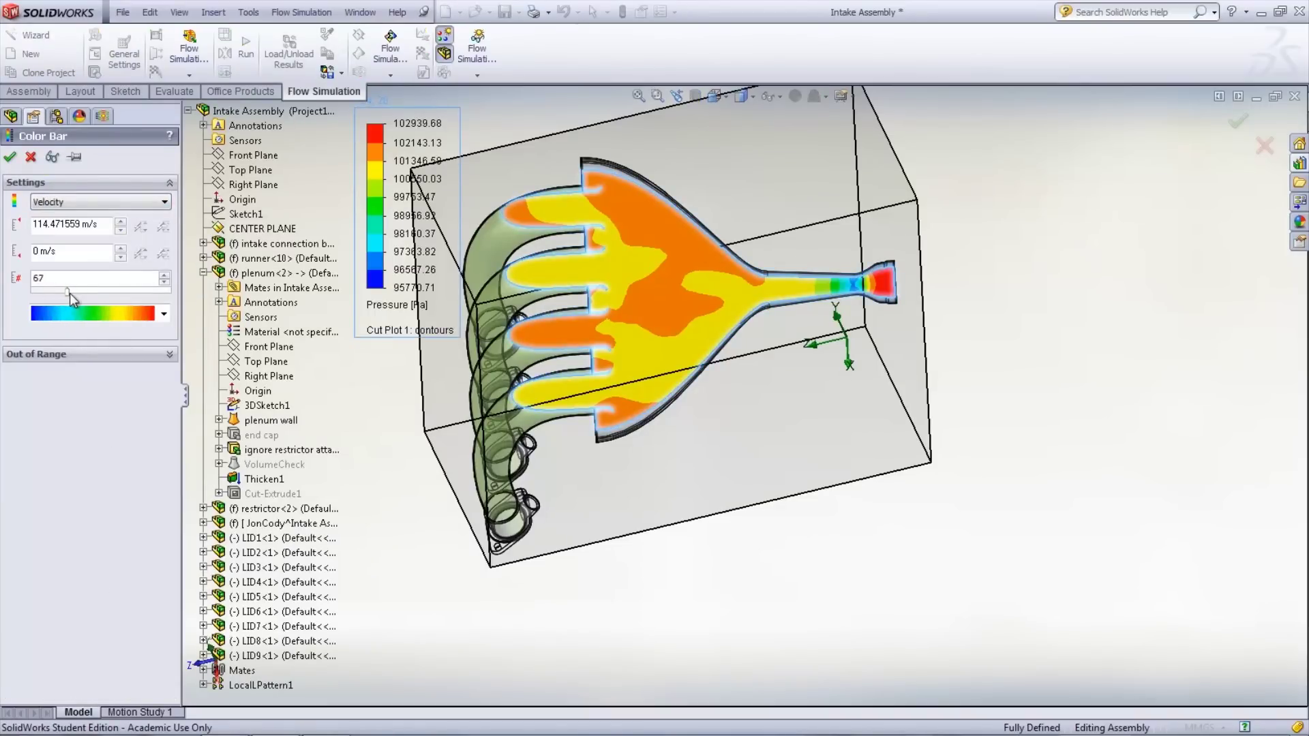
{"action": "left_click", "coordinate": [93, 293]}
{"action": "left_click", "coordinate": [9, 157]}
{"action": "right_click", "coordinate": [99, 428]}
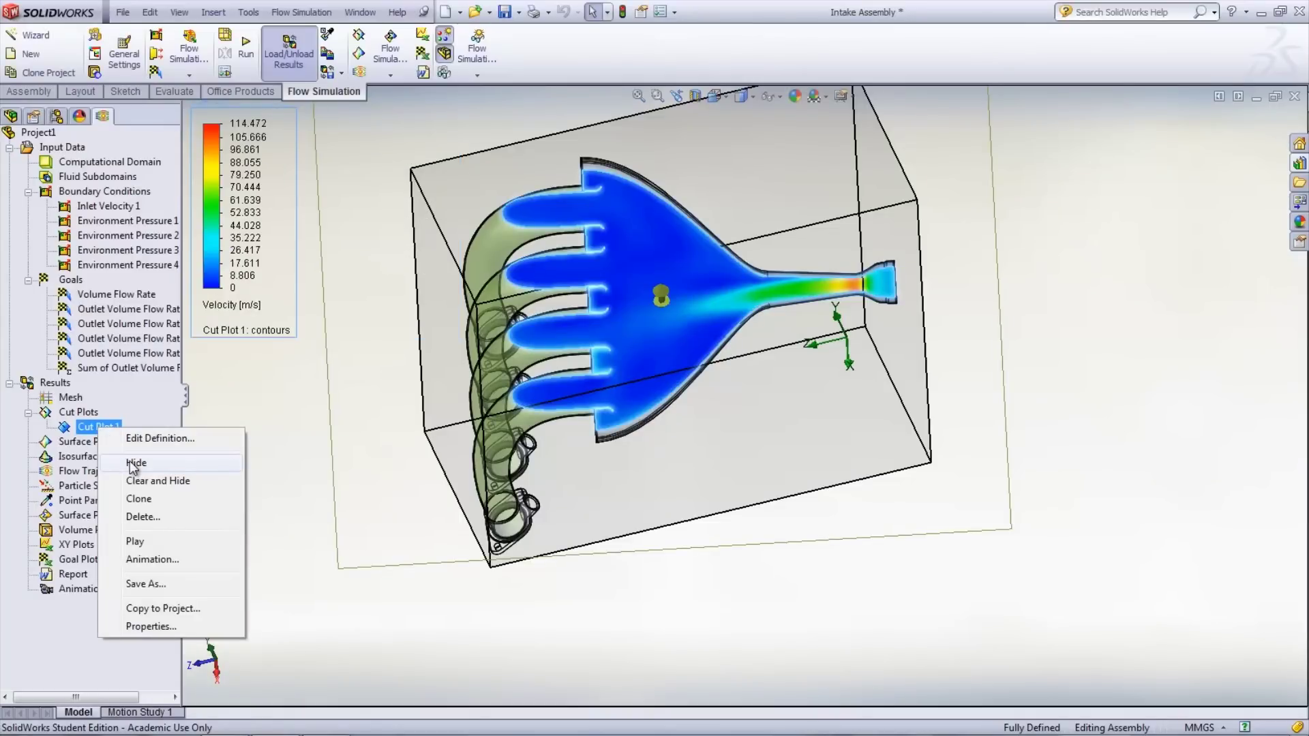
{"action": "left_click", "coordinate": [135, 464]}
Add flow trajectories from the restrictor's LID1 face with 60 velocity-coloured pipe streamlines
{"action": "right_click", "coordinate": [107, 471]}
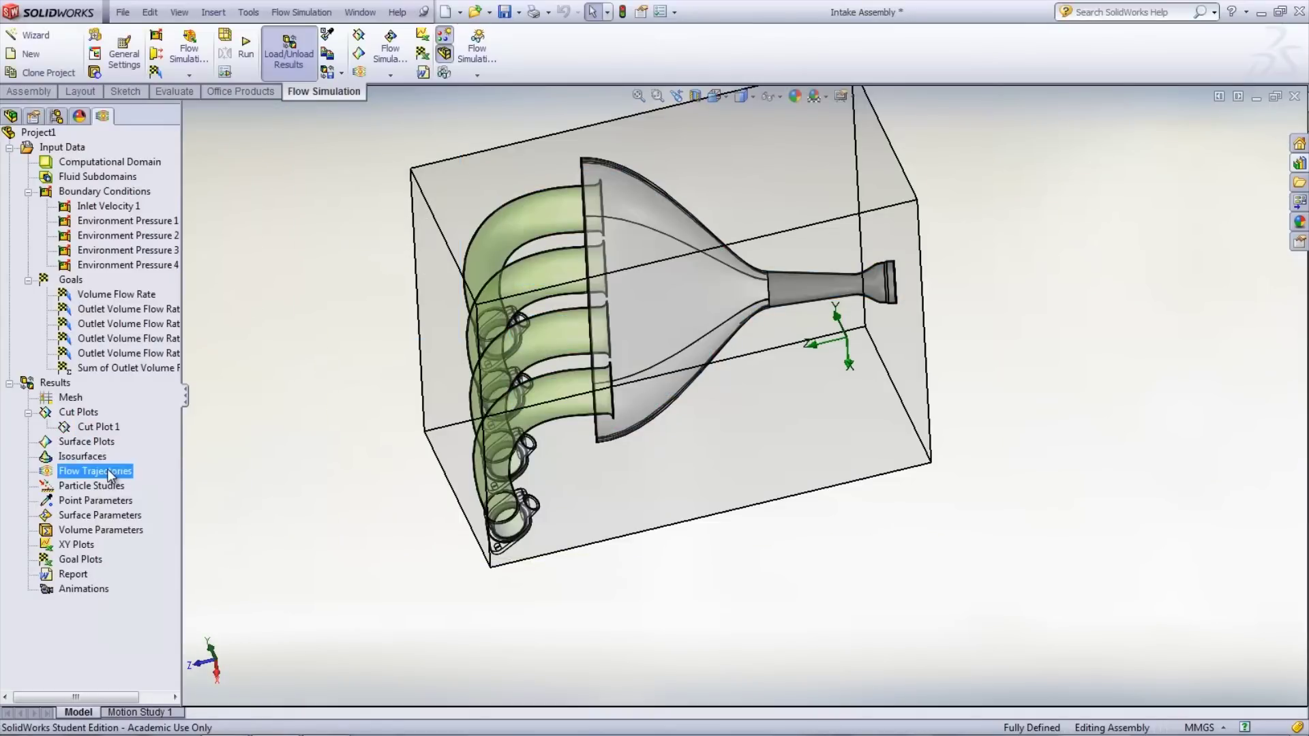
{"action": "left_click", "coordinate": [134, 481]}
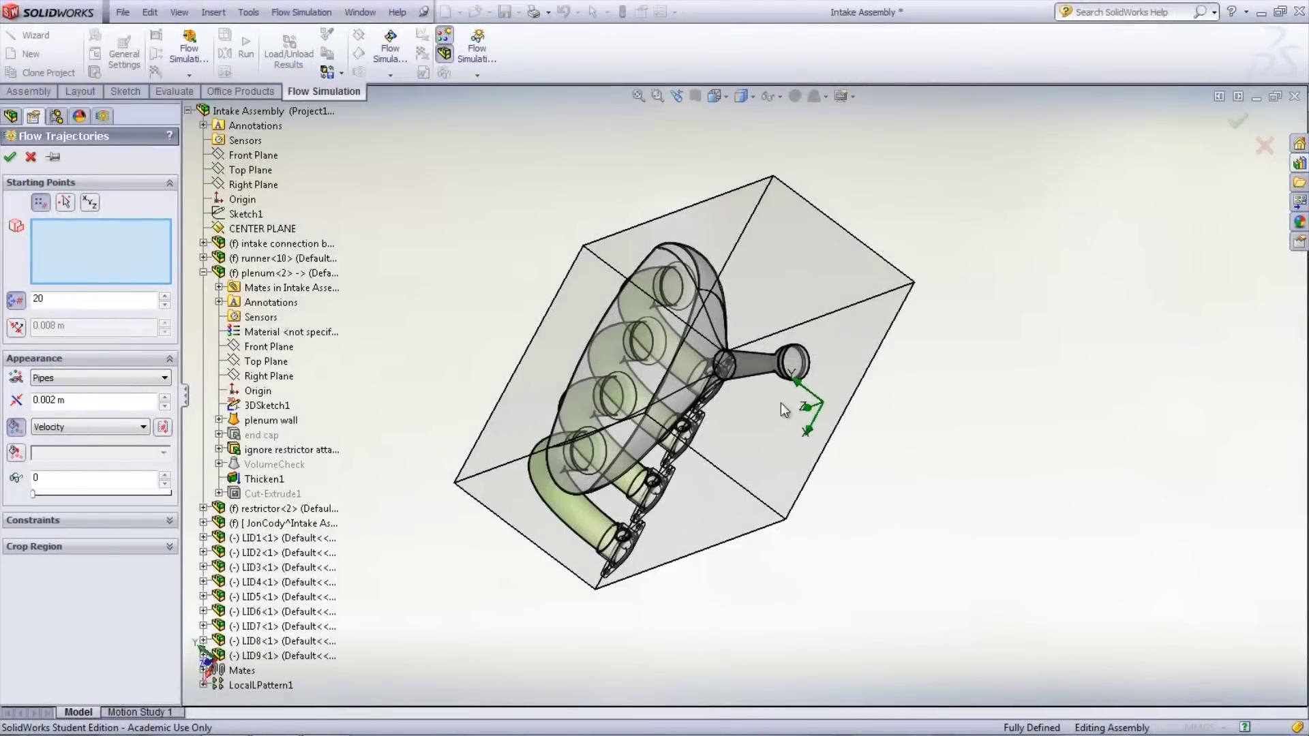
{"action": "scroll", "coordinate": [784, 382], "scroll_direction": "down", "scroll_amount": 5}
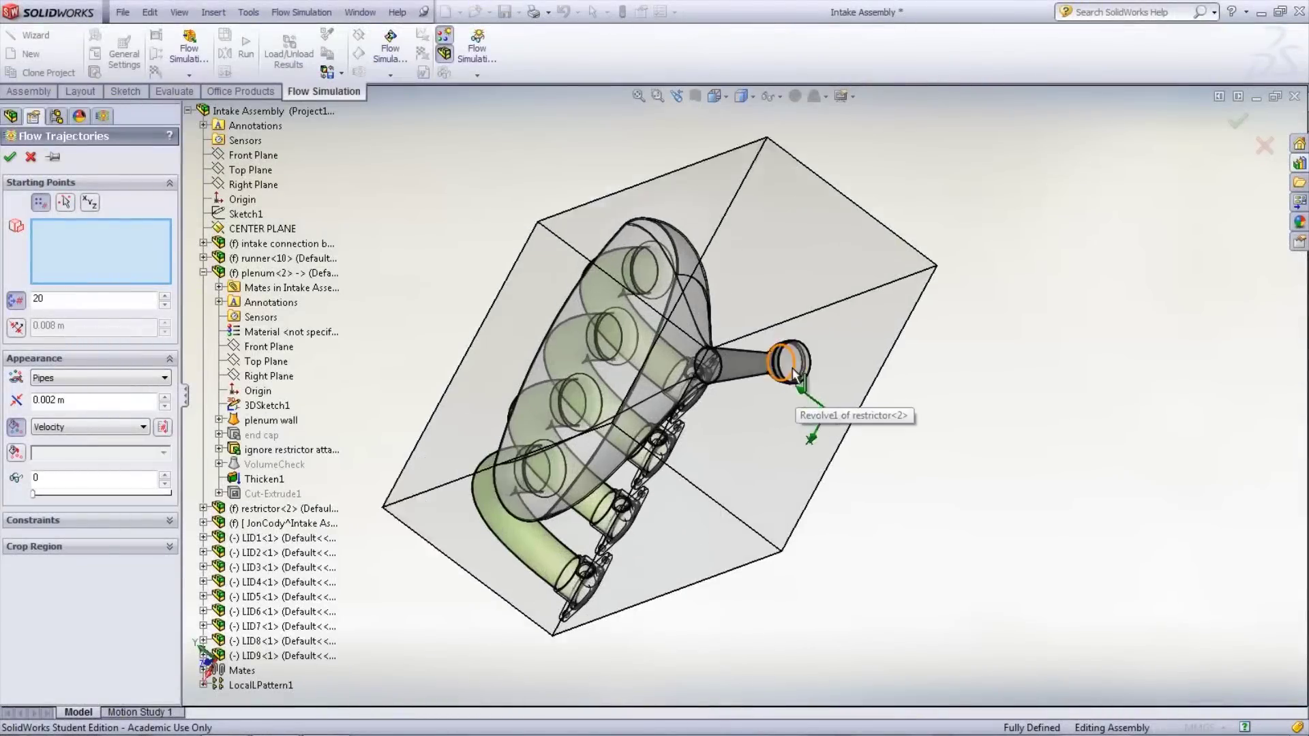
{"action": "right_click", "coordinate": [805, 372]}
{"action": "left_click", "coordinate": [840, 392]}
{"action": "left_click", "coordinate": [843, 403]}
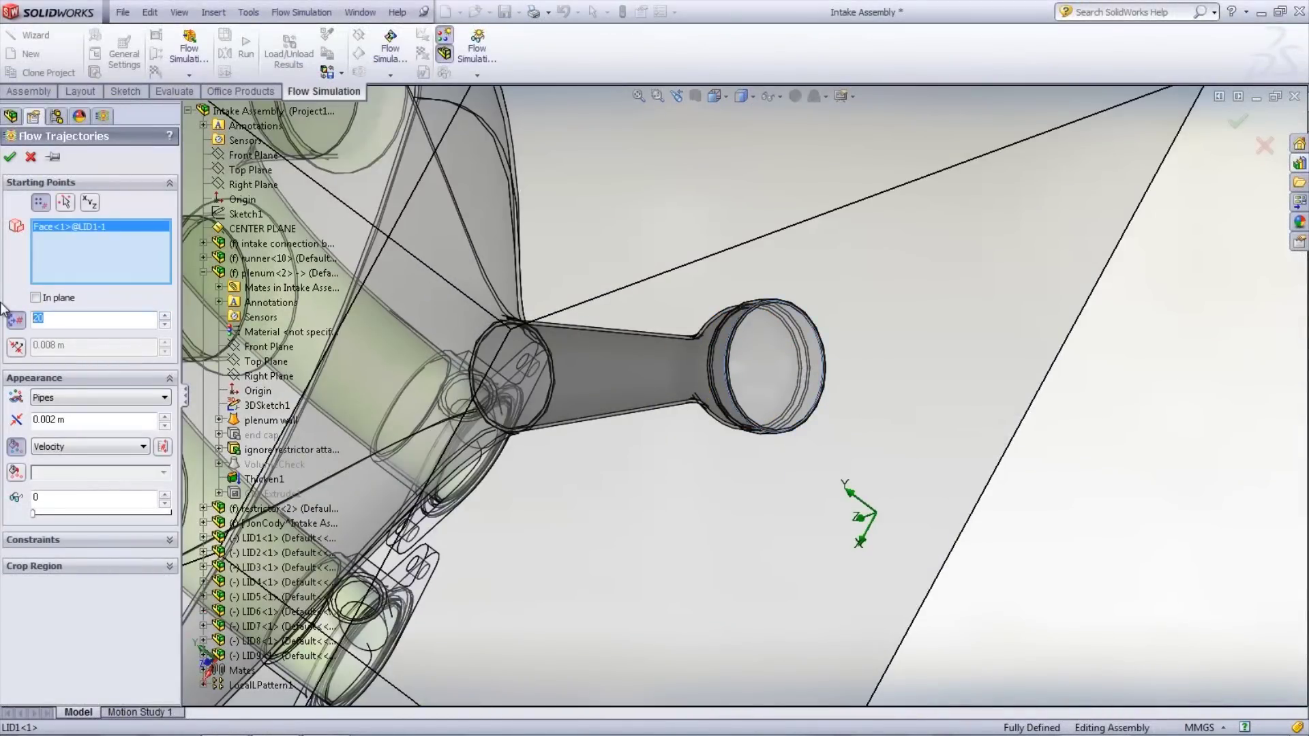
{"action": "left_click", "coordinate": [10, 158]}
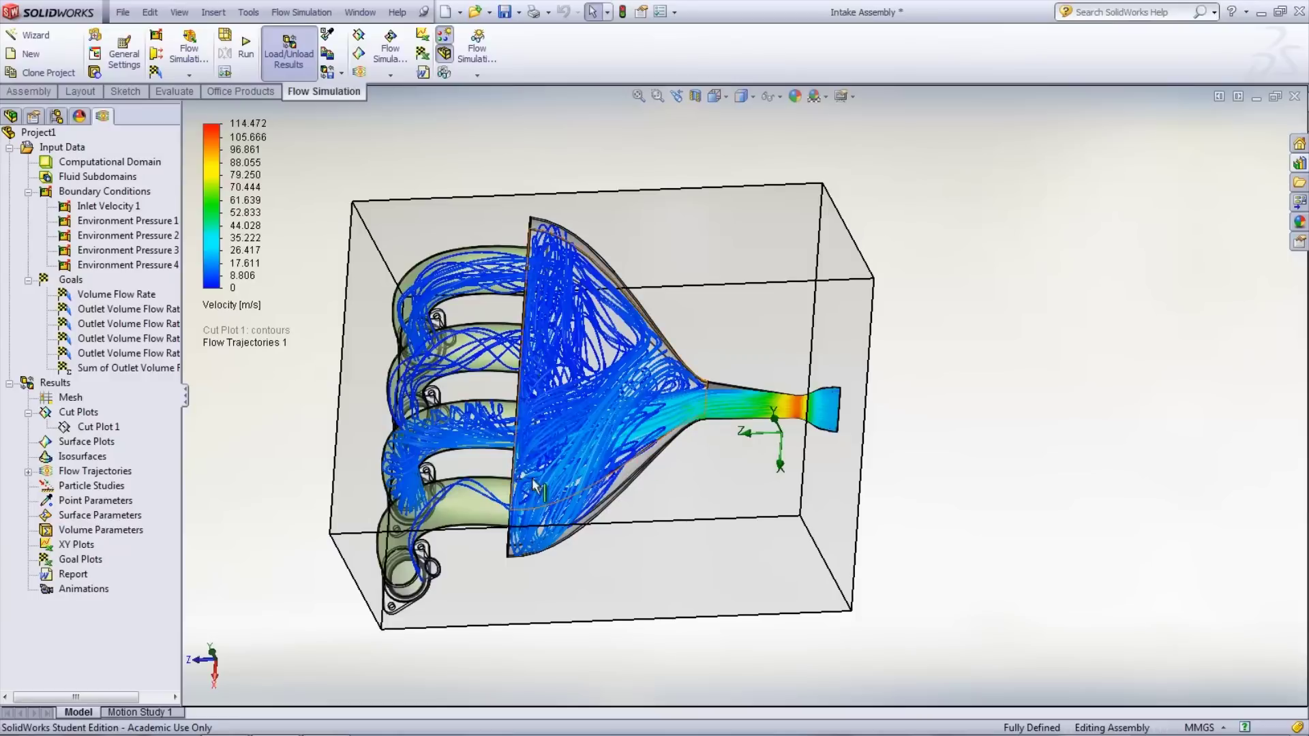
Insert a goal plot including all goals and export it to Excel
{"action": "right_click", "coordinate": [86, 560]}
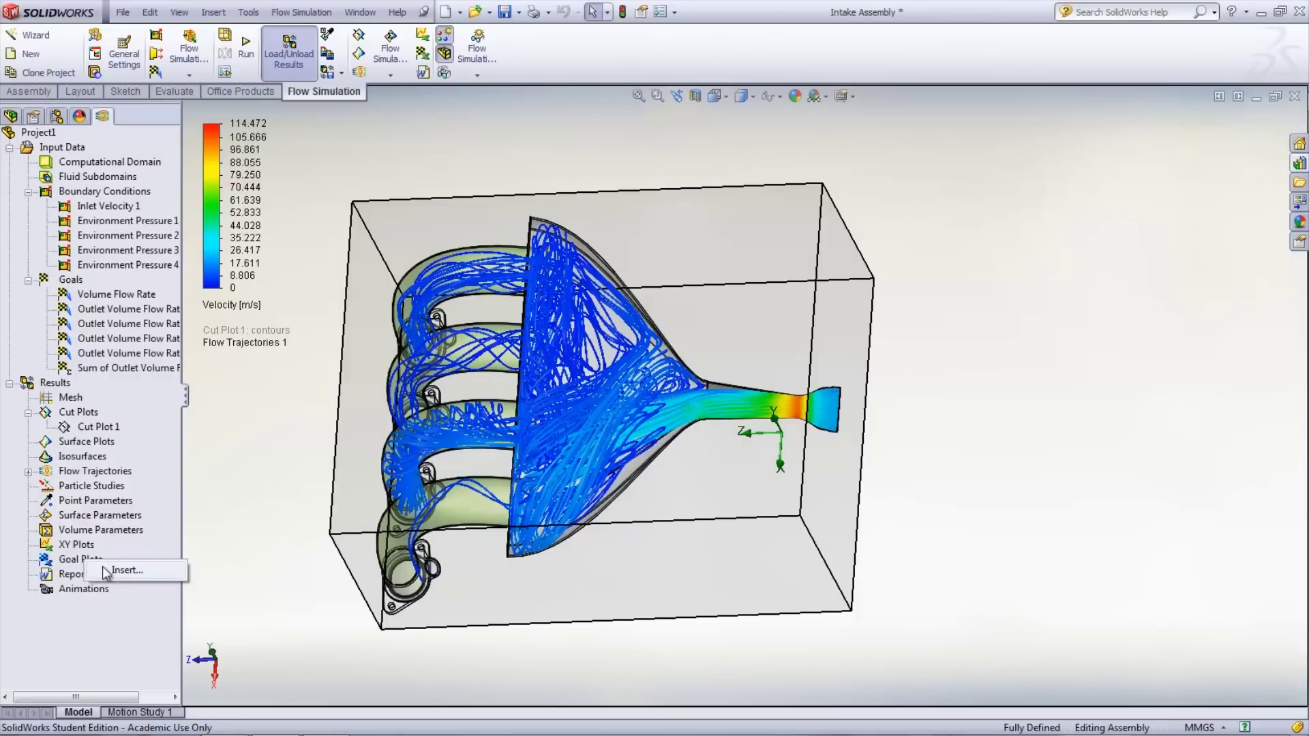
{"action": "left_click", "coordinate": [108, 569]}
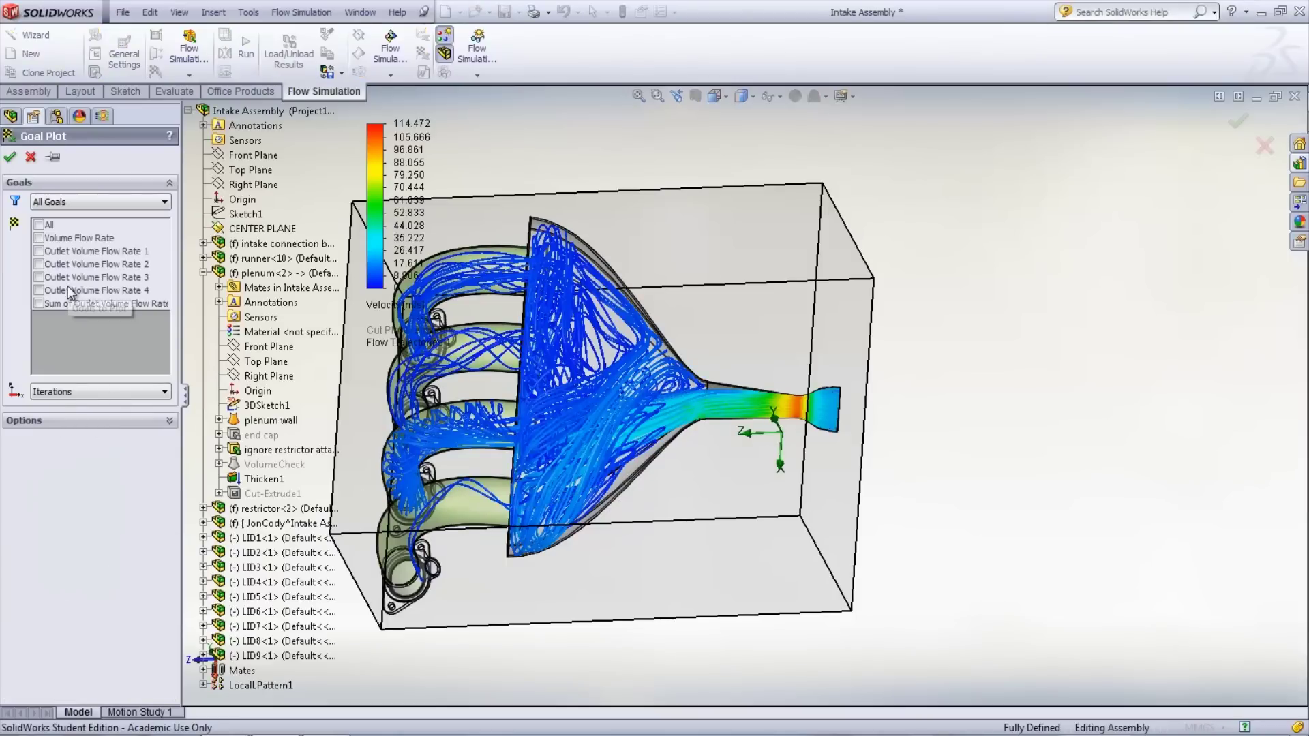
{"action": "left_click", "coordinate": [39, 225]}
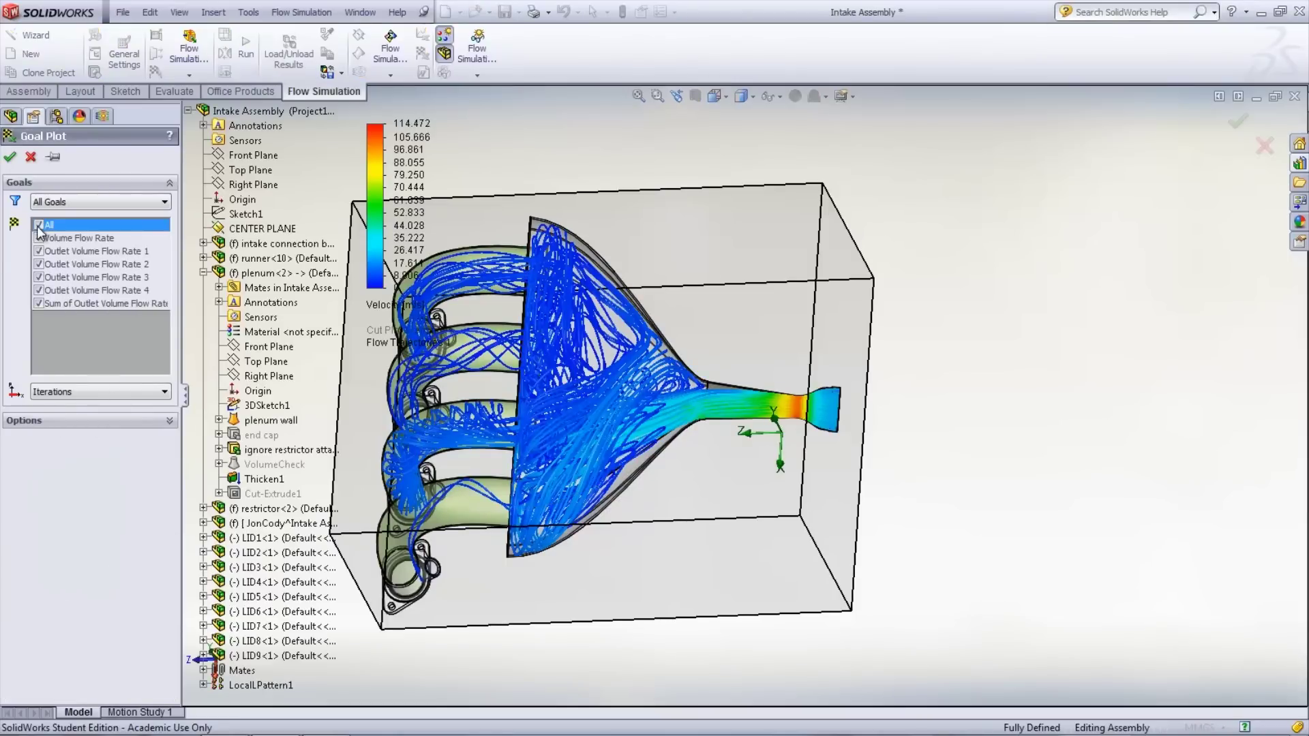
{"action": "left_click", "coordinate": [10, 157]}
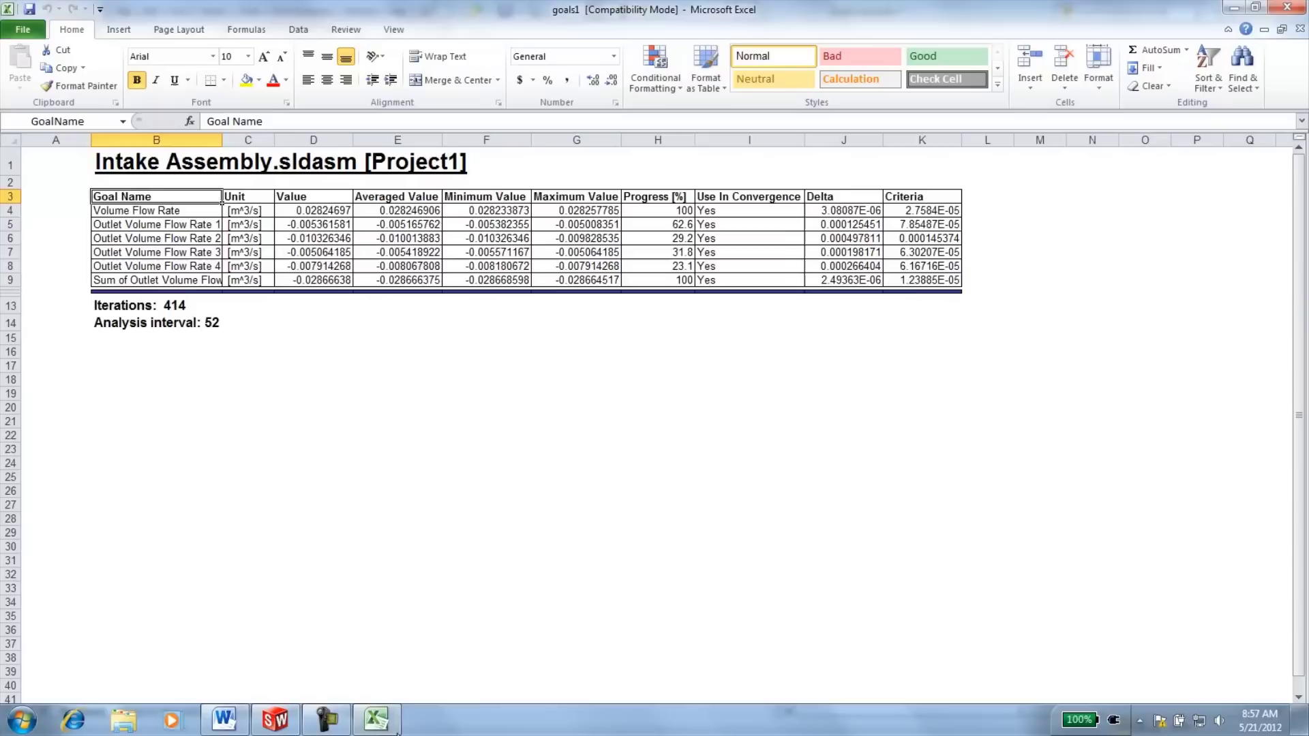
{"action": "left_click", "coordinate": [341, 282]}
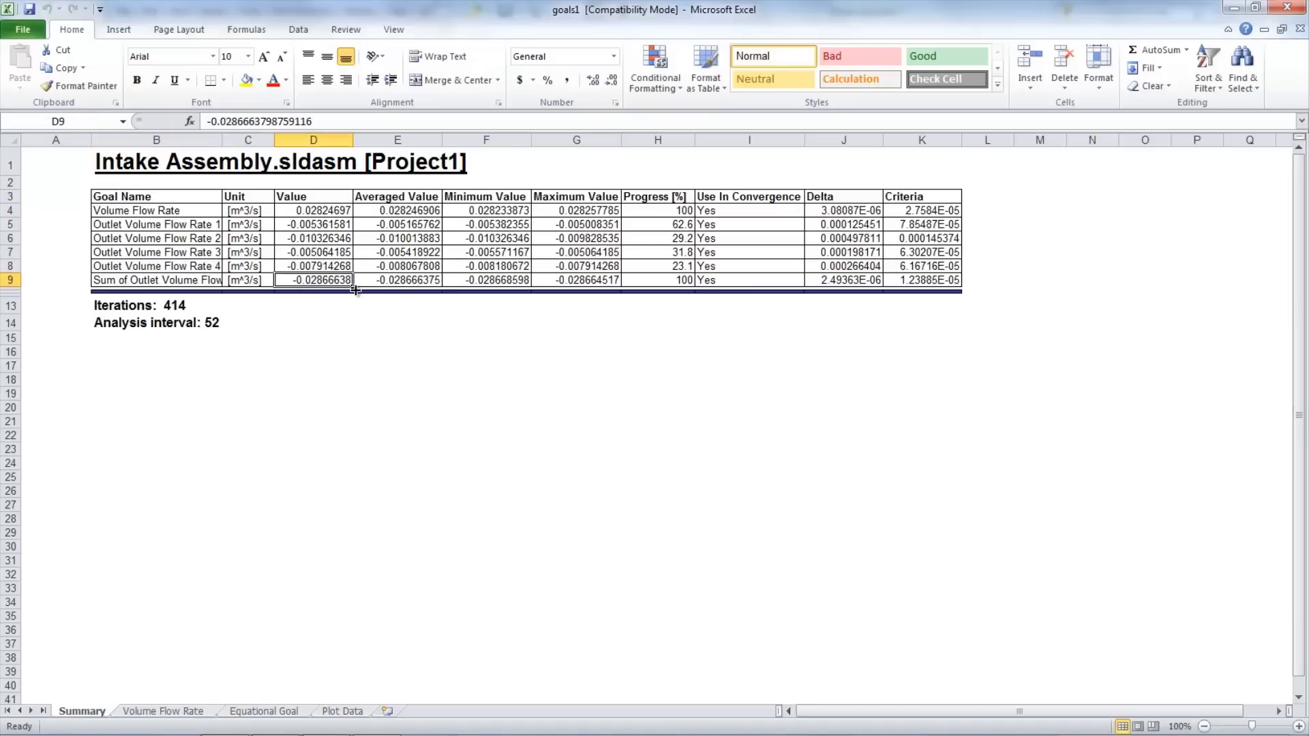